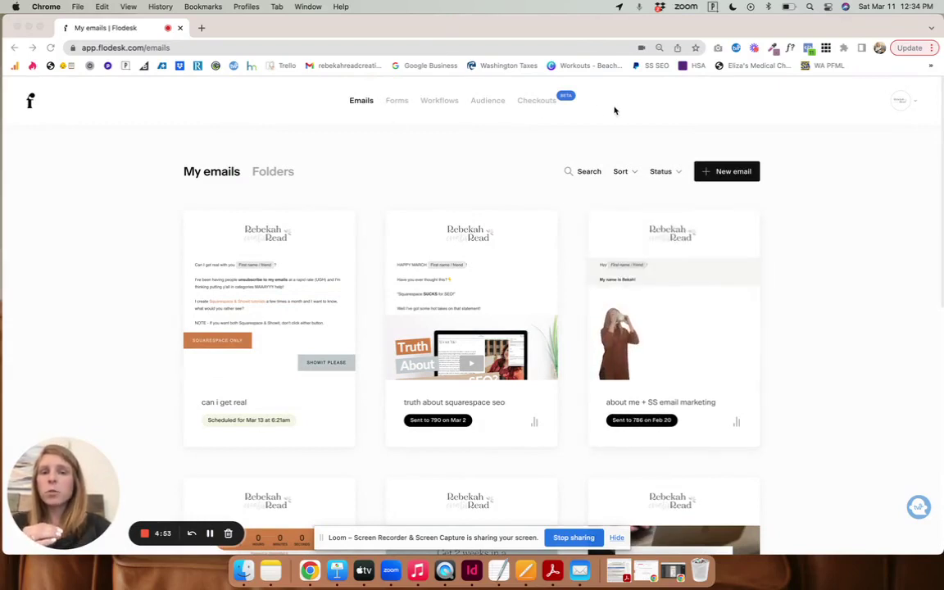
Open Opt-in setup from the account menu and scroll down to the Preferences page
{"action": "mouse_move", "coordinate": [901, 100]}
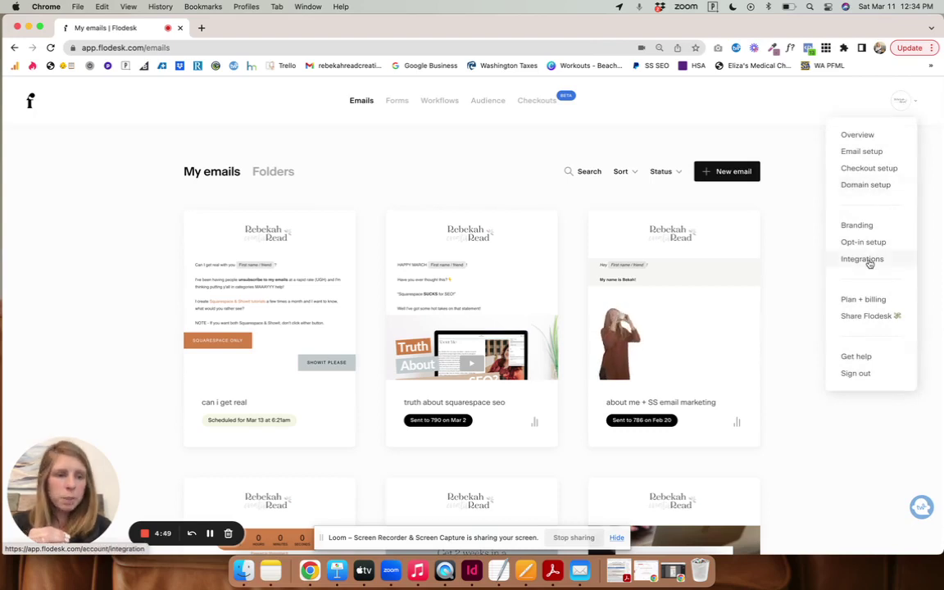
{"action": "left_click", "coordinate": [865, 242]}
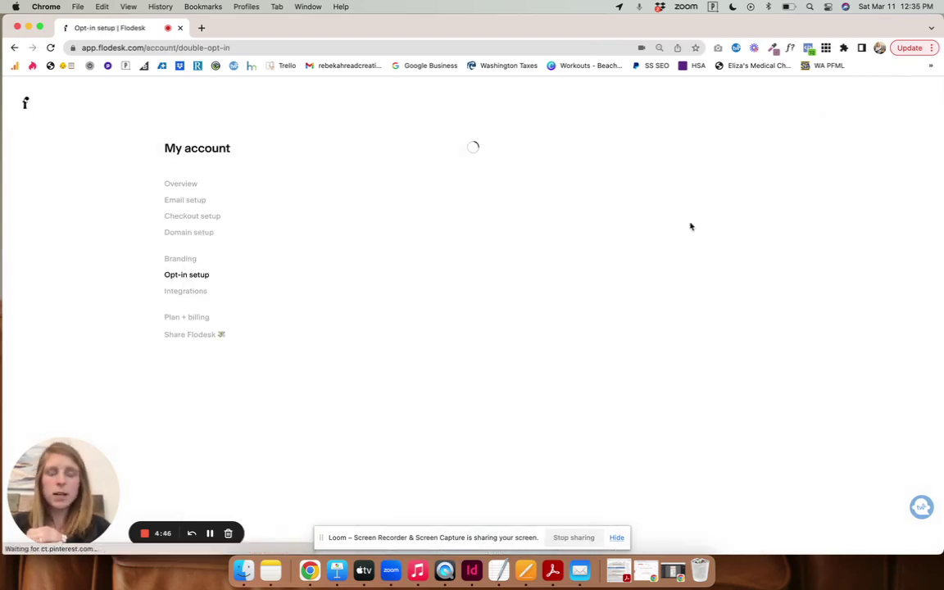
{"action": "scroll", "coordinate": [489, 379], "scroll_direction": "down", "scroll_amount": 10}
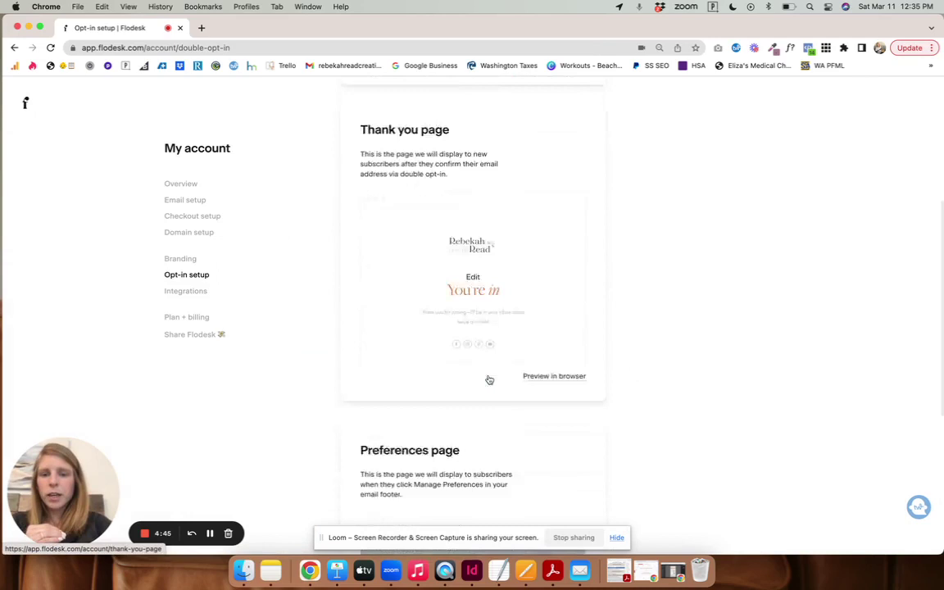
Edit the preferences page and inspect the Squarespace Only option's name, description and segment
{"action": "mouse_move", "coordinate": [475, 348]}
{"action": "left_click", "coordinate": [466, 374]}
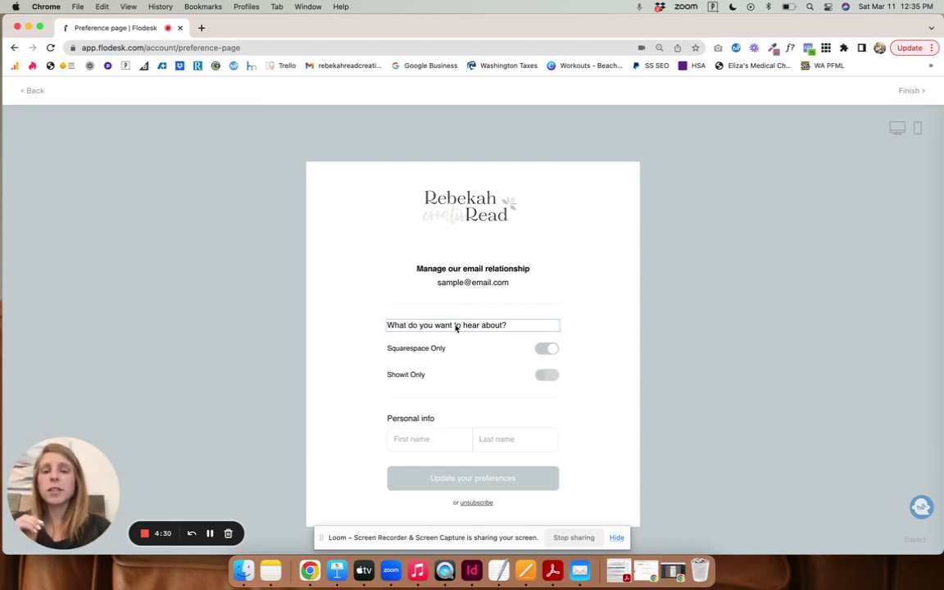
{"action": "left_click", "coordinate": [449, 351]}
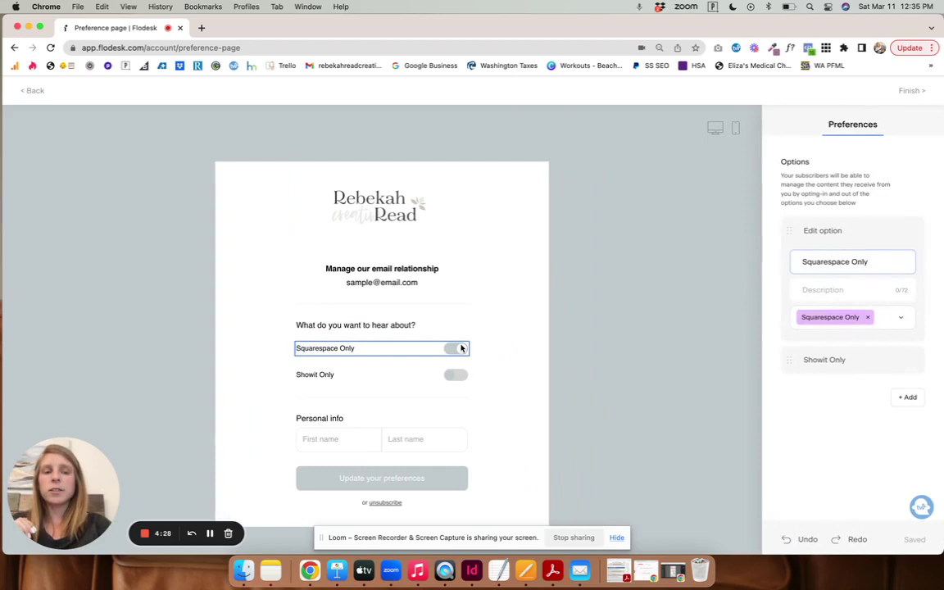
{"action": "left_click", "coordinate": [856, 267]}
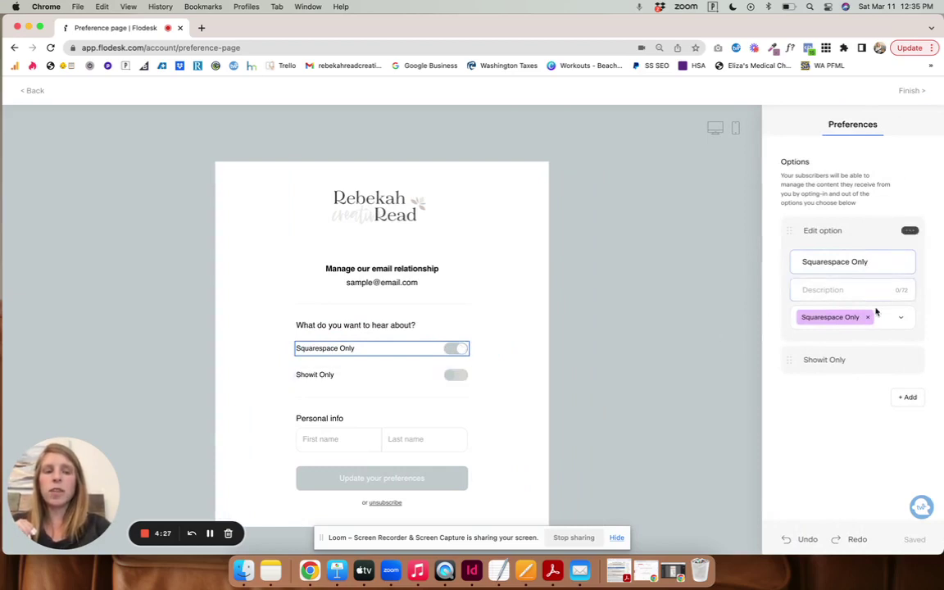
{"action": "left_click", "coordinate": [861, 287]}
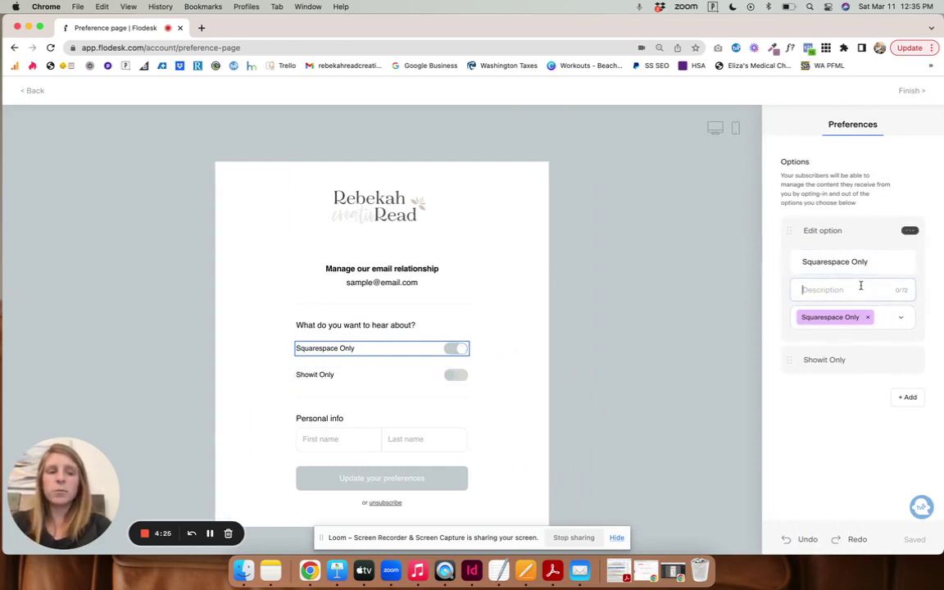
{"action": "left_click", "coordinate": [898, 317]}
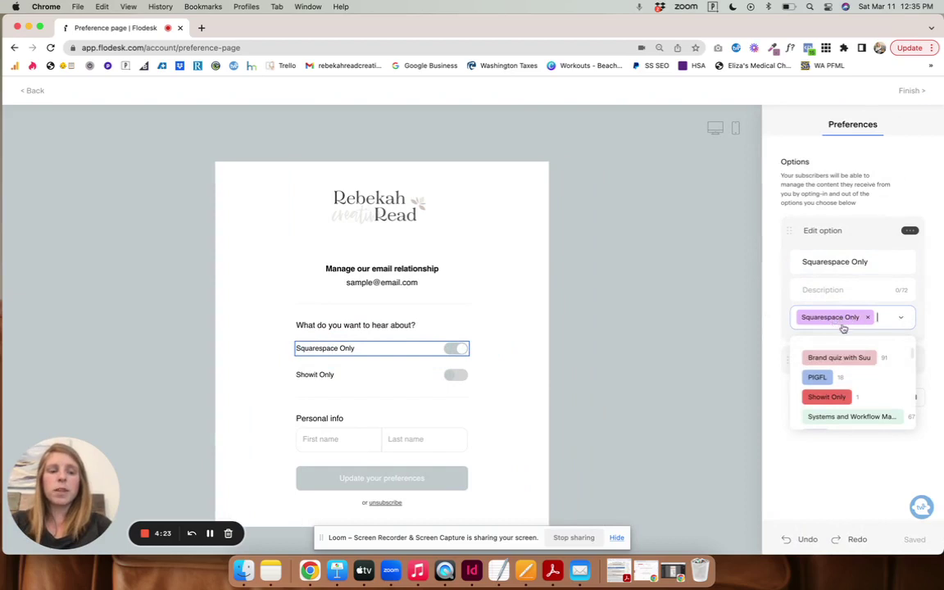
{"action": "left_click", "coordinate": [937, 288]}
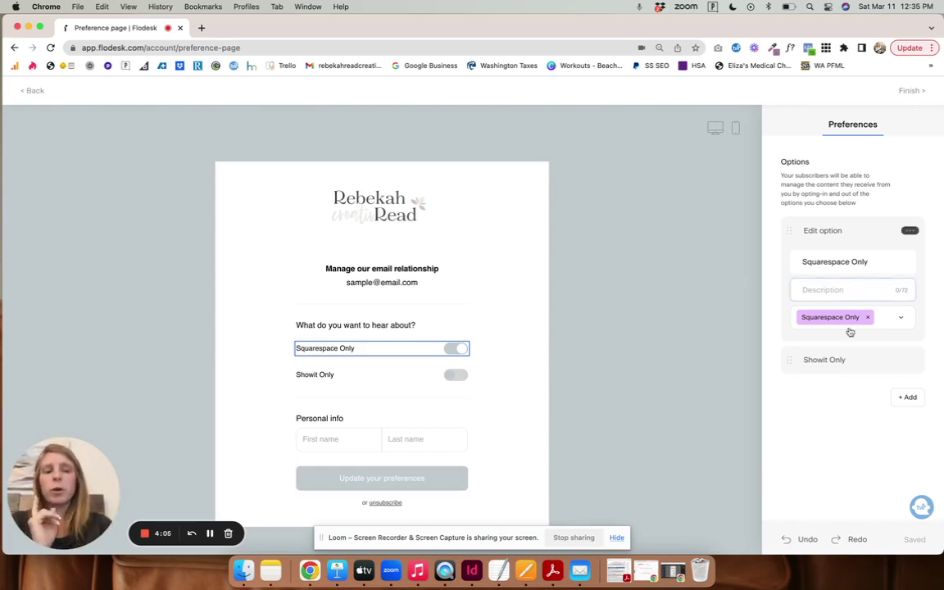
Inspect the Showit Only option's settings, then return to page settings
{"action": "left_click", "coordinate": [354, 383]}
{"action": "scroll", "coordinate": [373, 449], "scroll_direction": "down", "scroll_amount": 2}
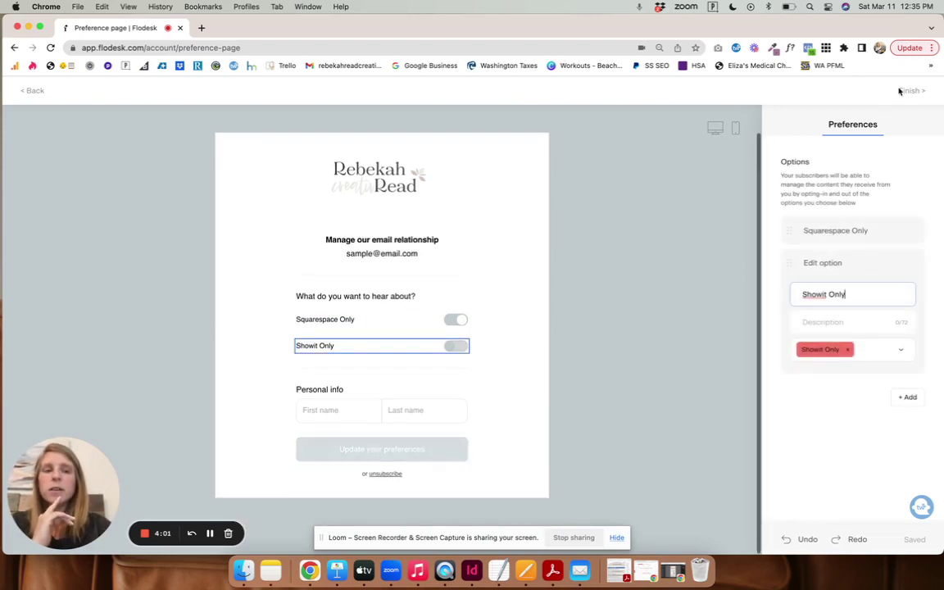
{"action": "left_click", "coordinate": [929, 96]}
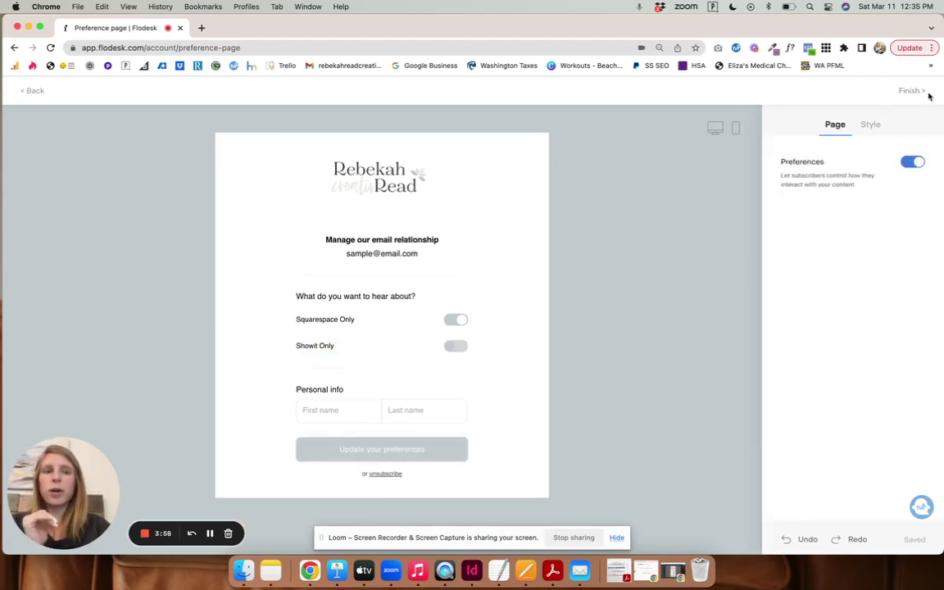
Finish the preferences page, go to Forms and start a new form
{"action": "left_click", "coordinate": [910, 92]}
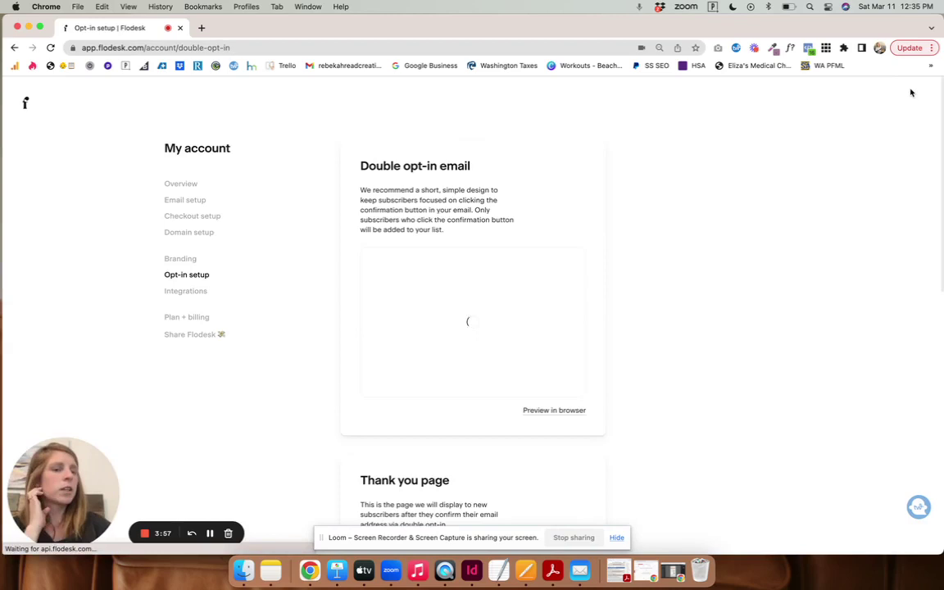
{"action": "left_click", "coordinate": [26, 102]}
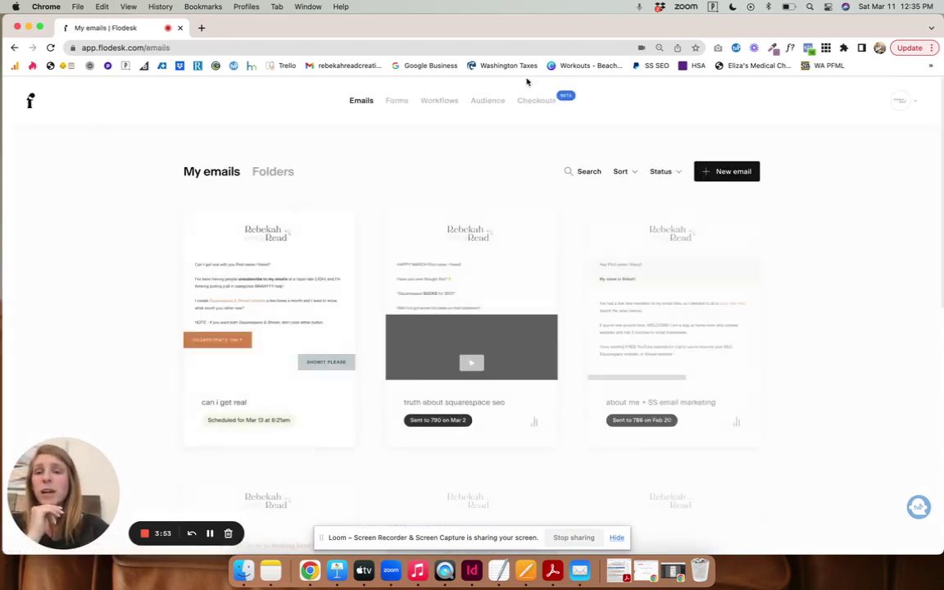
{"action": "left_click", "coordinate": [393, 100]}
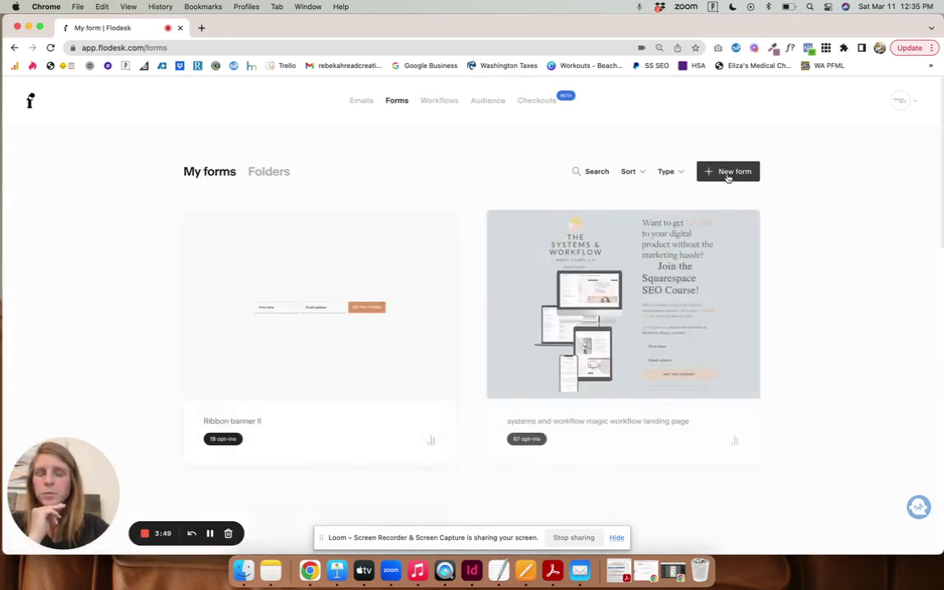
{"action": "left_click", "coordinate": [728, 174]}
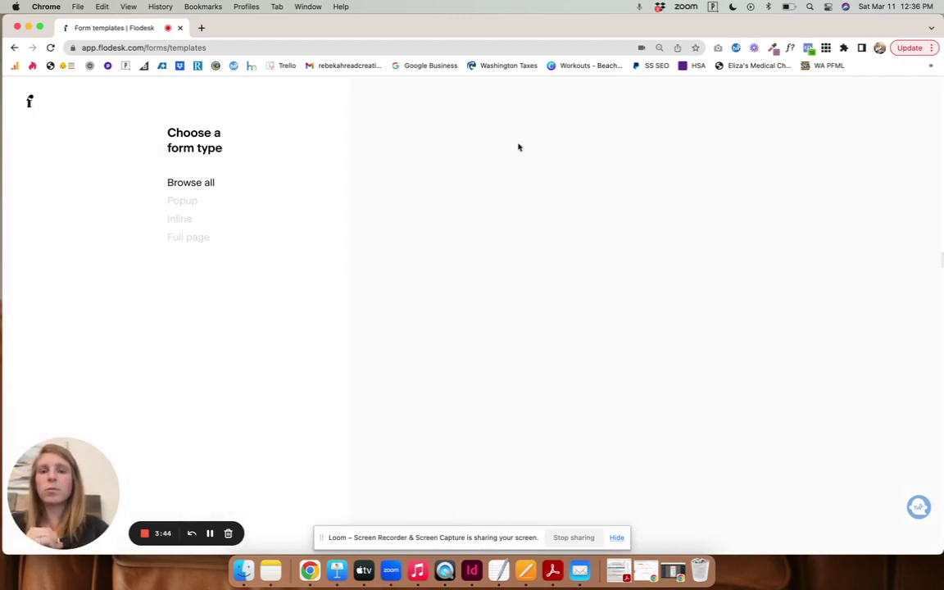
Filter templates to Full page and customize the Full page with image template
{"action": "left_click", "coordinate": [188, 239]}
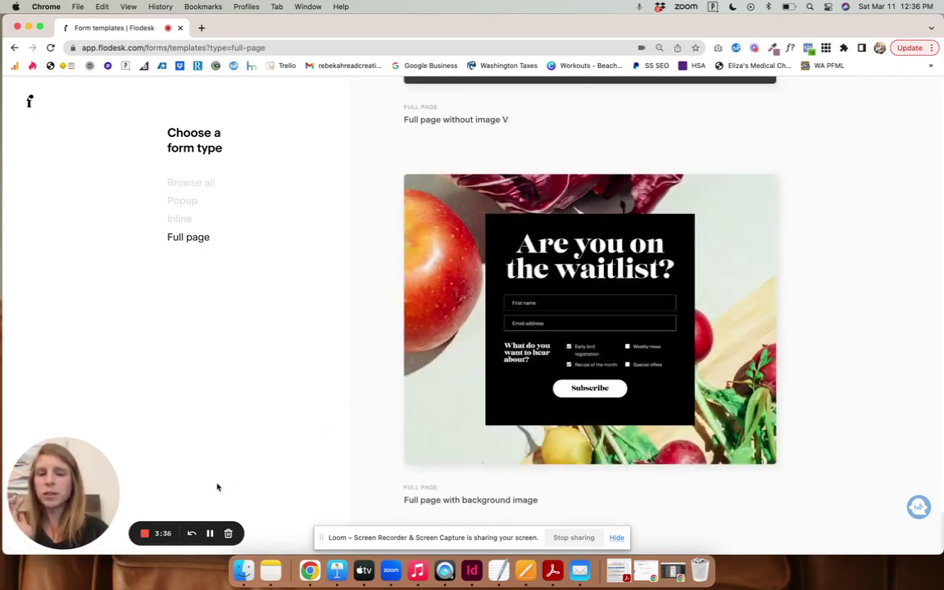
{"action": "left_click", "coordinate": [209, 533]}
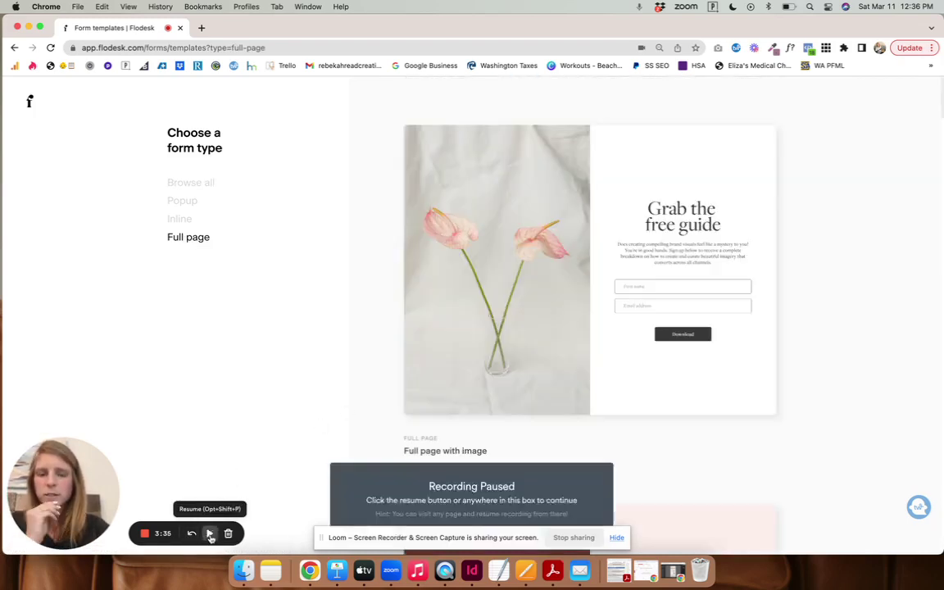
{"action": "left_click", "coordinate": [210, 533]}
{"action": "left_click", "coordinate": [589, 267]}
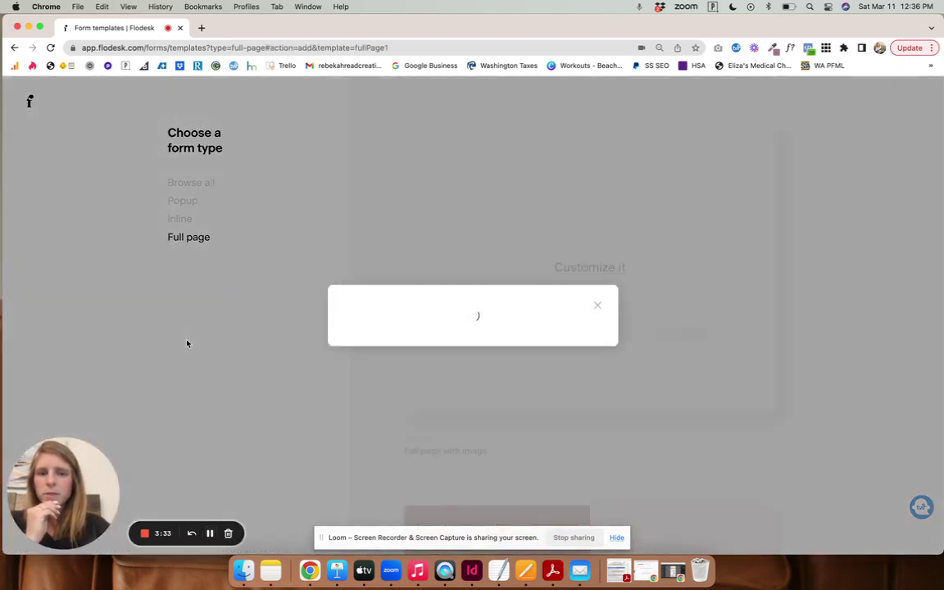
Create a new segment named 'segmenting' for sign-ups and save to create the form
{"action": "left_click", "coordinate": [415, 338]}
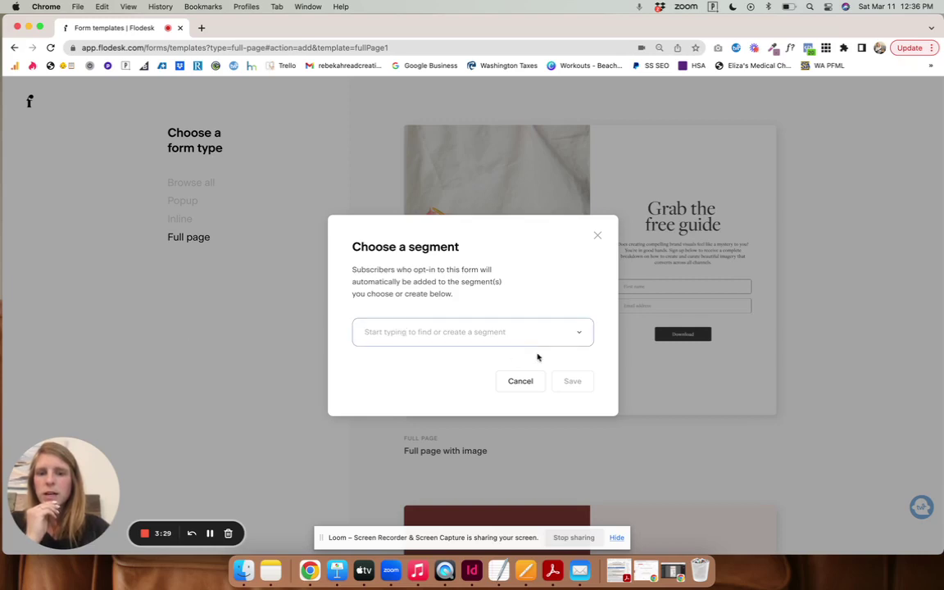
{"action": "left_click", "coordinate": [465, 335]}
{"action": "left_click", "coordinate": [467, 335]}
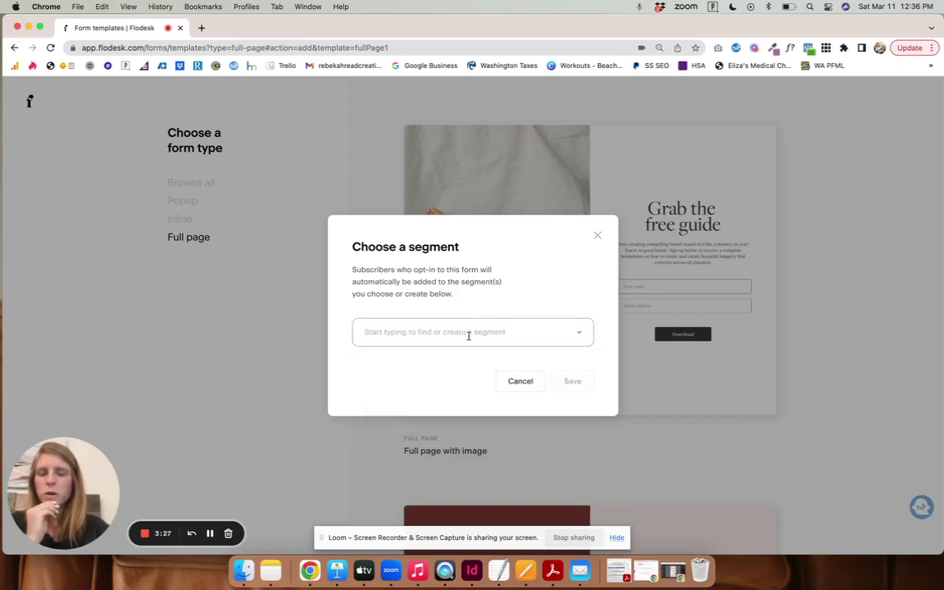
{"action": "left_click", "coordinate": [477, 331]}
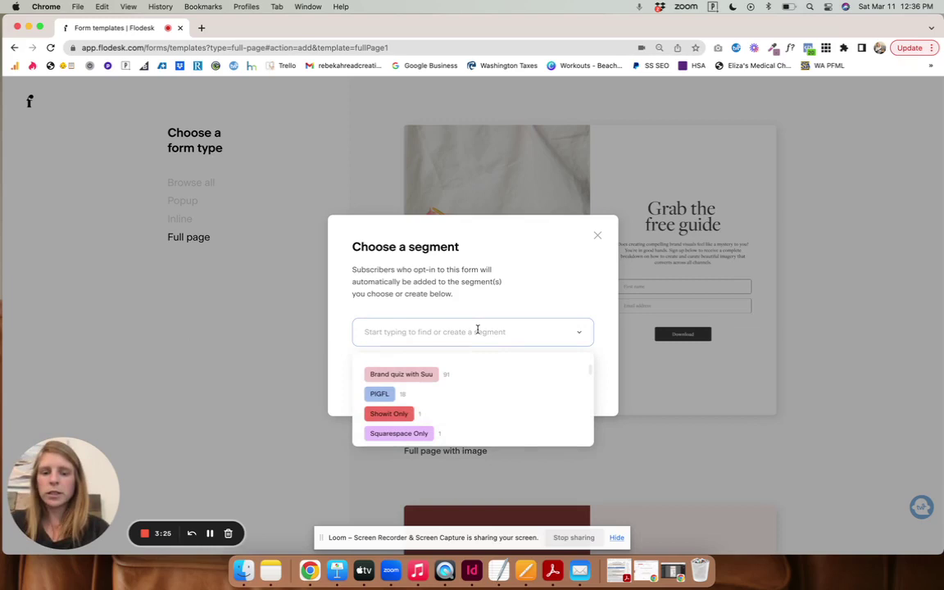
{"action": "type", "text": "segment"}
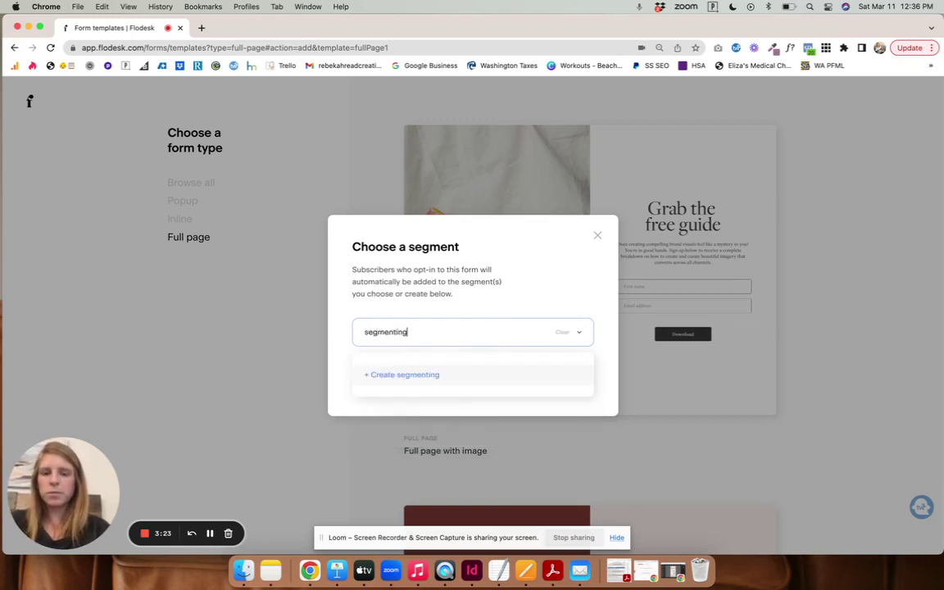
{"action": "type", "text": "ing"}
{"action": "left_click", "coordinate": [405, 375]}
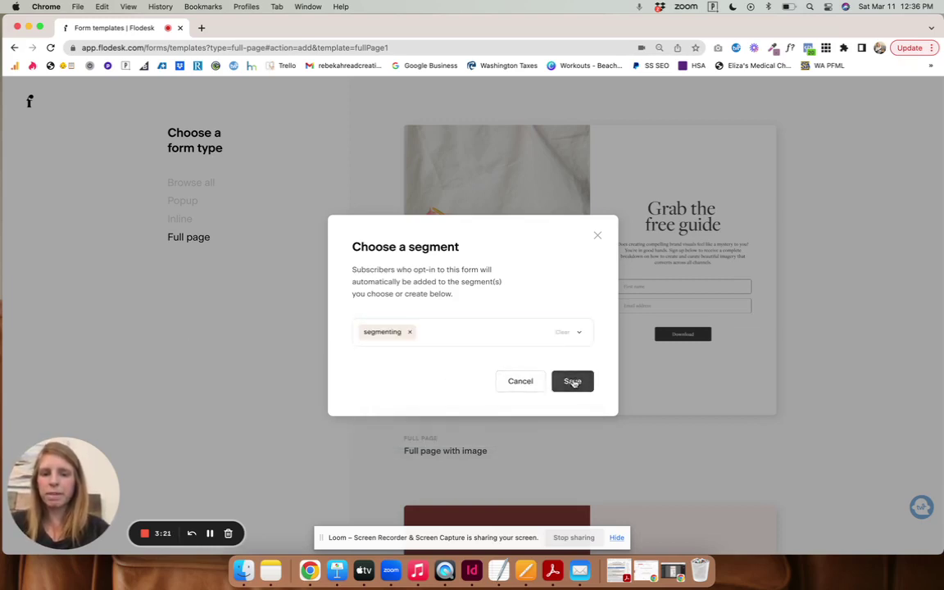
{"action": "left_click", "coordinate": [573, 382]}
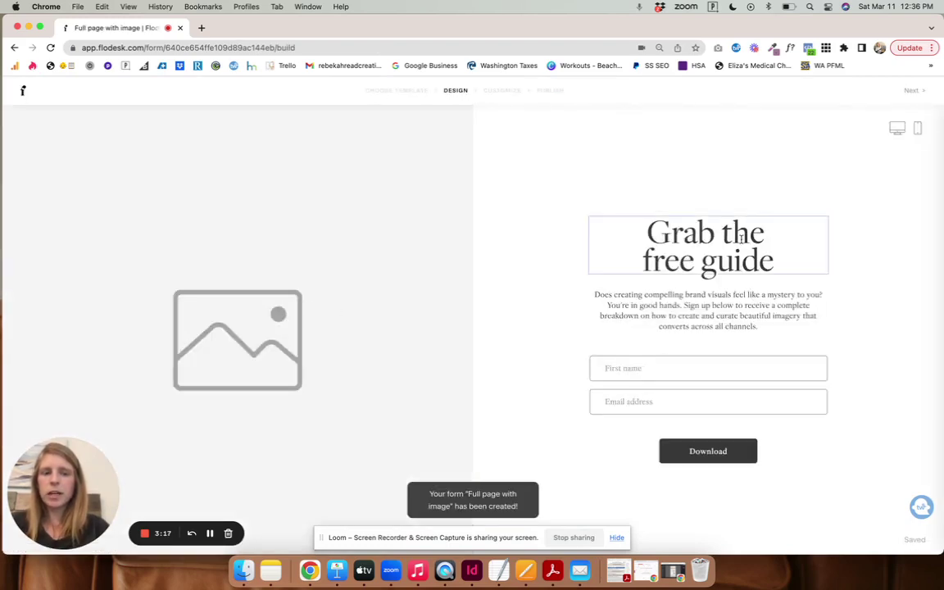
Rewrite the heading to 'Do you want to receive Showit or Squarespace emails?'
{"action": "triple_click", "coordinate": [740, 243]}
{"action": "left_click", "coordinate": [571, 246]}
{"action": "left_click_drag", "start_coordinate": [637, 250], "coordinate": [507, 250]}
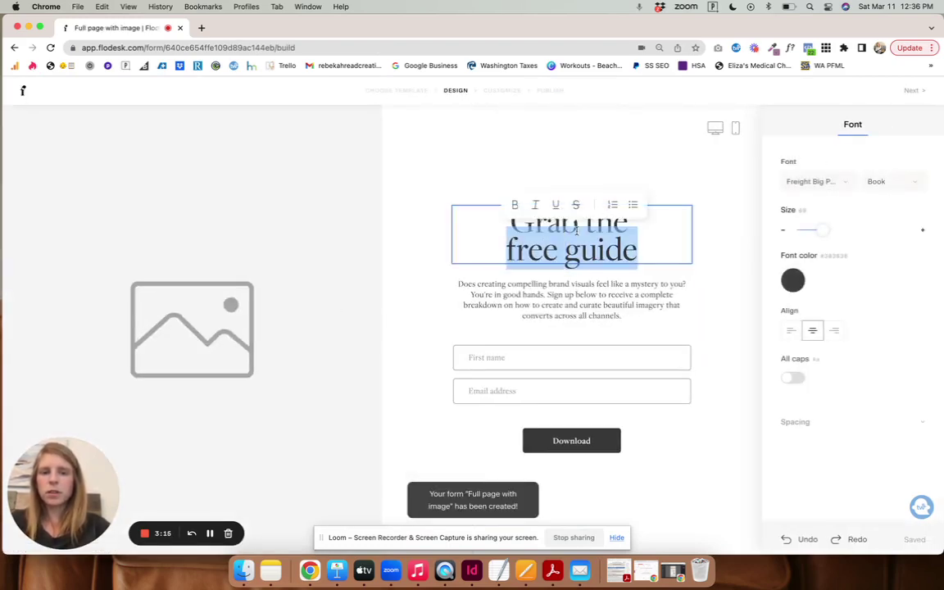
{"action": "key", "text": "BackSpace"}
{"action": "triple_click", "coordinate": [576, 231]}
{"action": "type", "text": "Do y"}
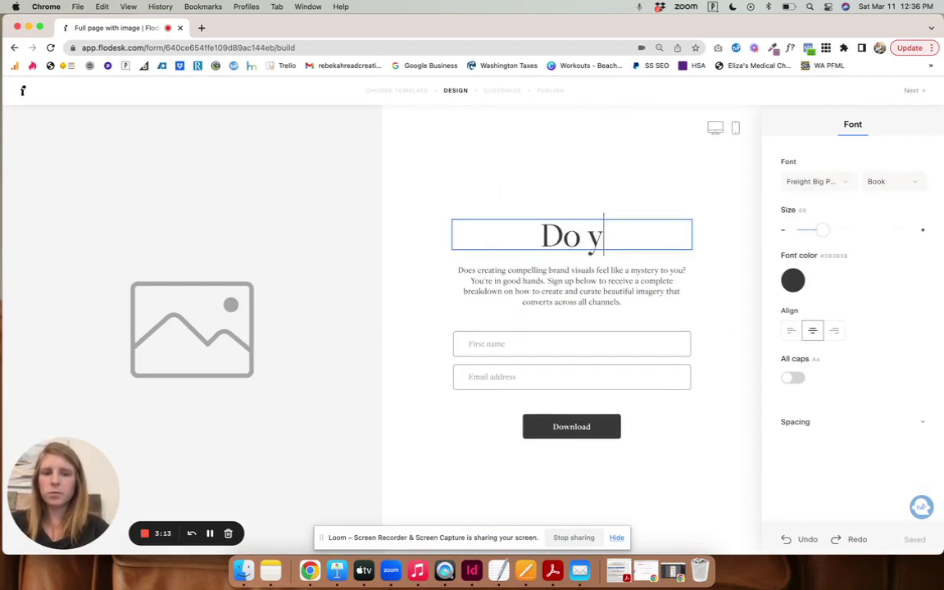
{"action": "type", "text": "ou want to receive"}
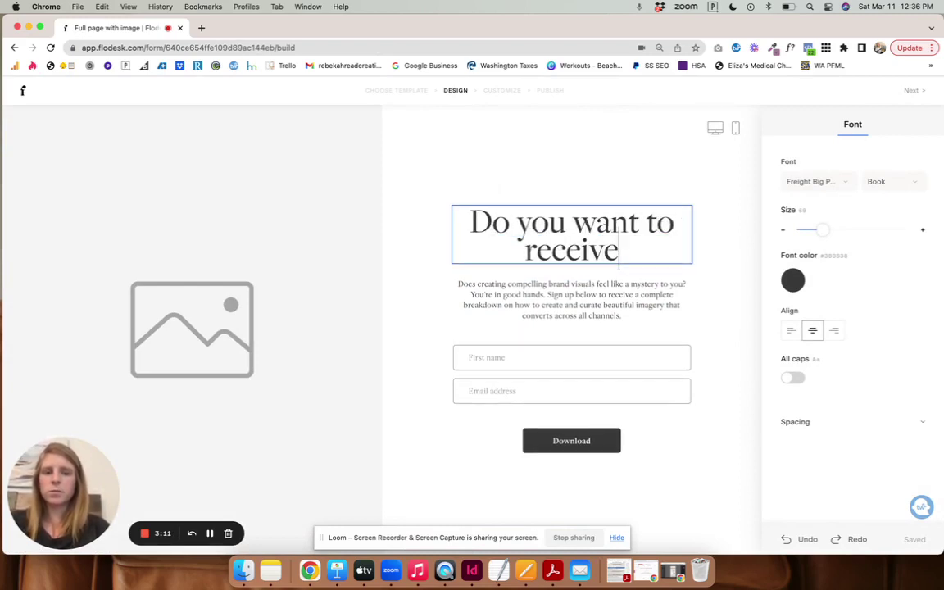
{"action": "type", "text": " Showit or"}
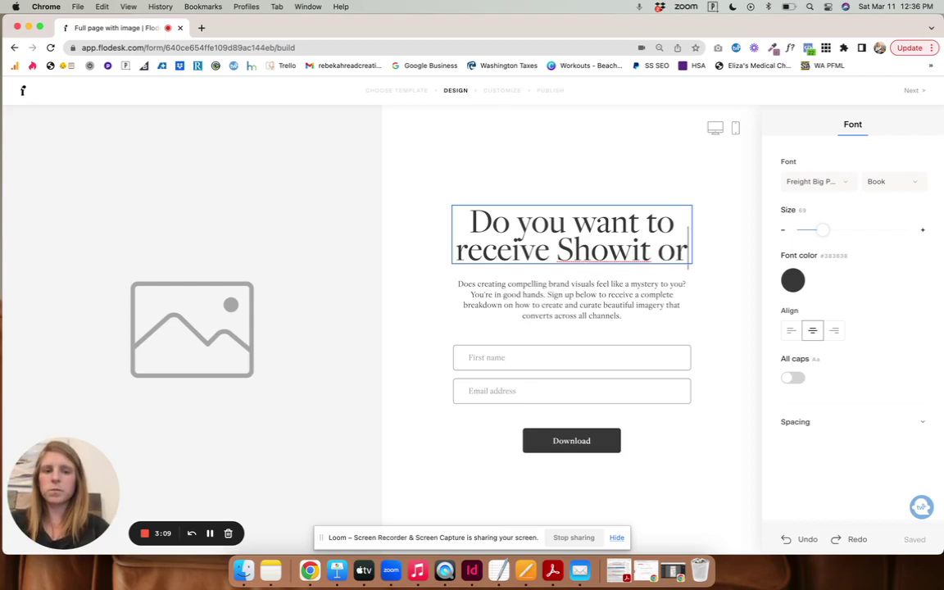
{"action": "type", "text": " Squr"}
{"action": "key", "text": "BackSpace"}
{"action": "type", "text": "ar"}
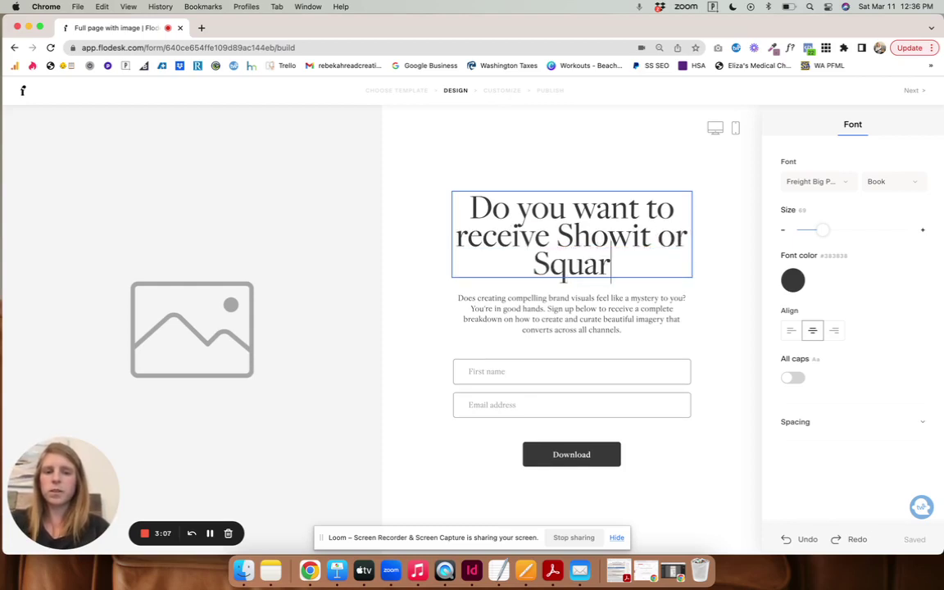
{"action": "type", "text": "espace emails?"}
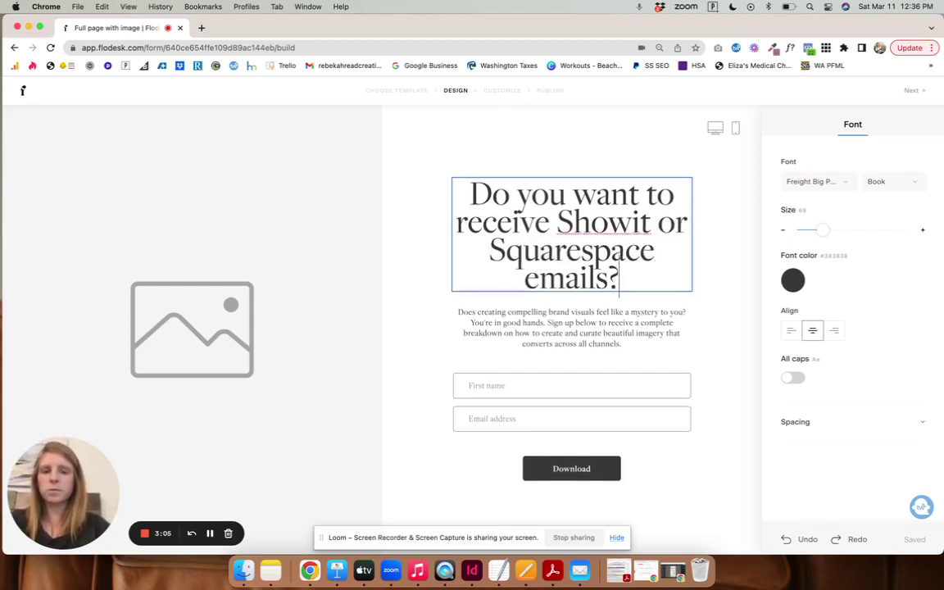
Set the whole heading in the Tenez font
{"action": "triple_click", "coordinate": [602, 221]}
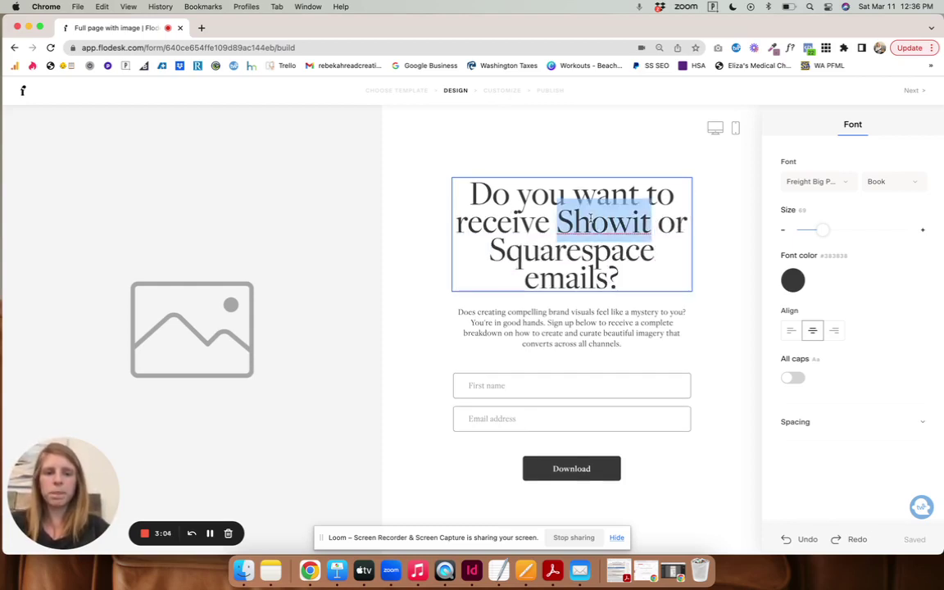
{"action": "left_click", "coordinate": [821, 182]}
{"action": "scroll", "coordinate": [824, 217], "scroll_direction": "up", "scroll_amount": 5}
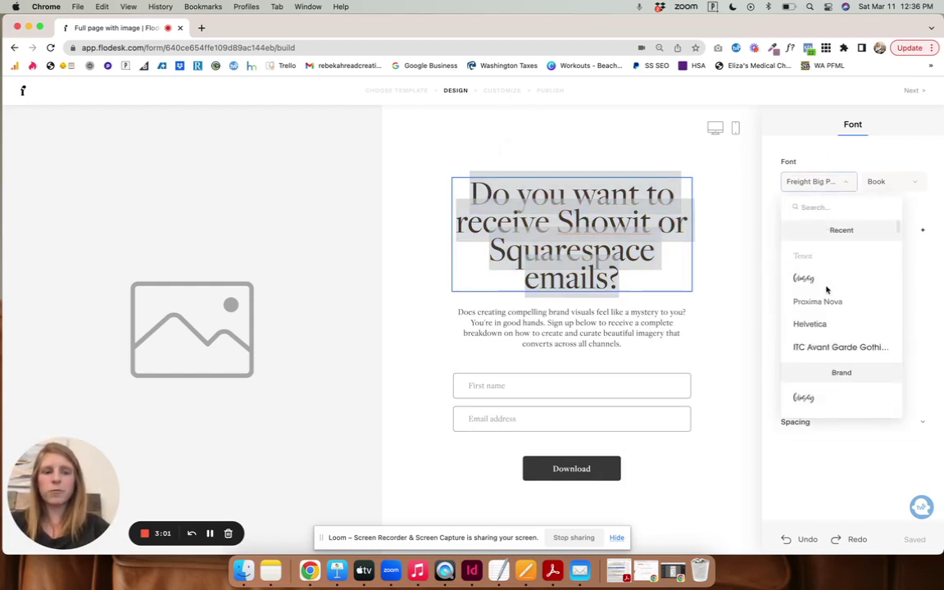
{"action": "left_click", "coordinate": [813, 259]}
{"action": "left_click", "coordinate": [613, 146]}
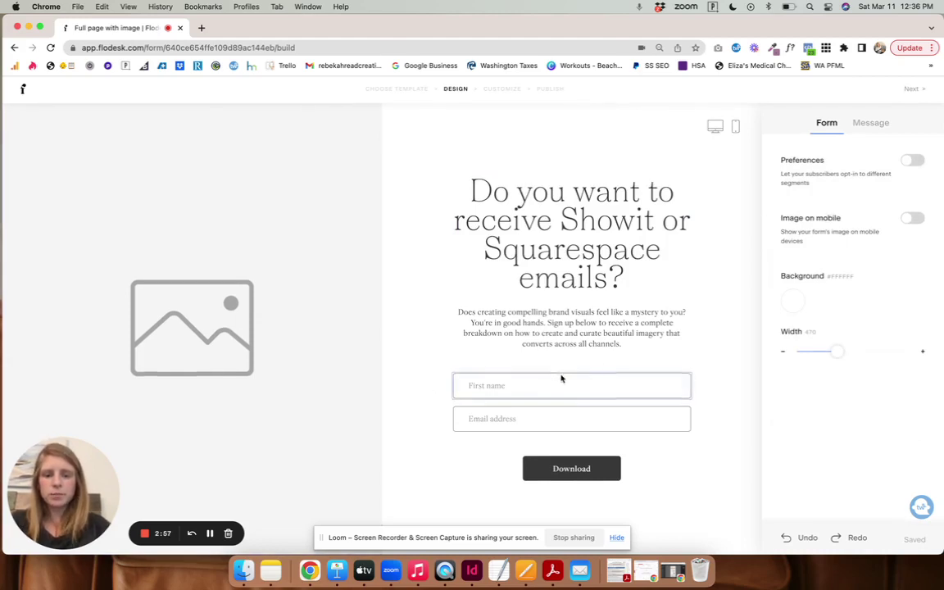
Turn on Preferences and rename Option 1 to Squarespace Only, linked to the Squarespace Only segment
{"action": "left_click", "coordinate": [210, 533]}
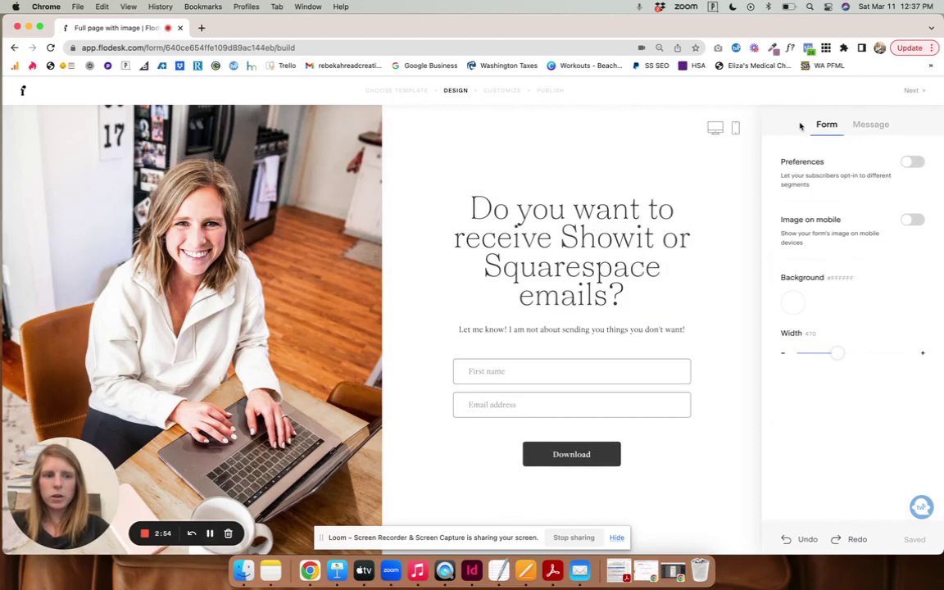
{"action": "left_click", "coordinate": [911, 162]}
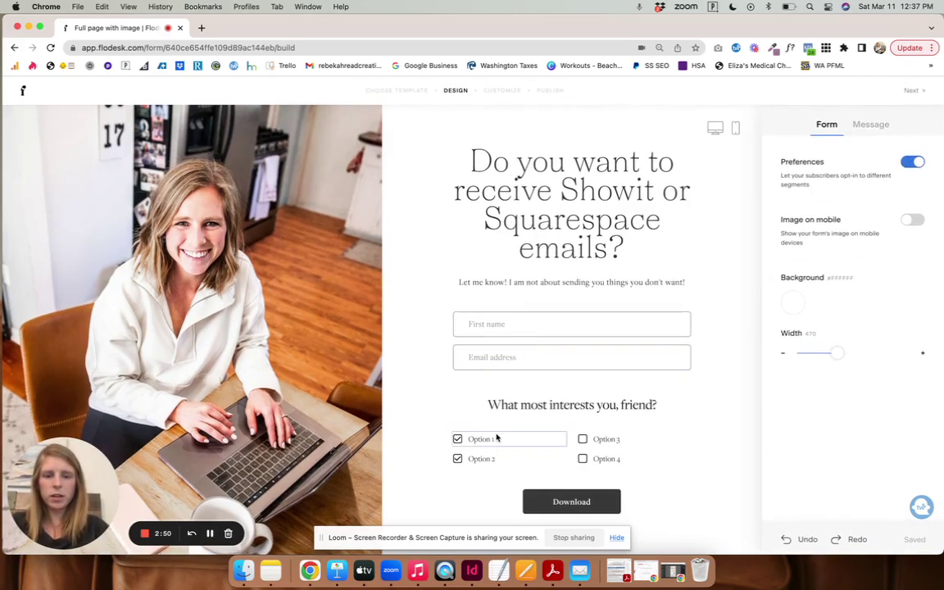
{"action": "left_click", "coordinate": [487, 441]}
{"action": "left_click", "coordinate": [833, 220]}
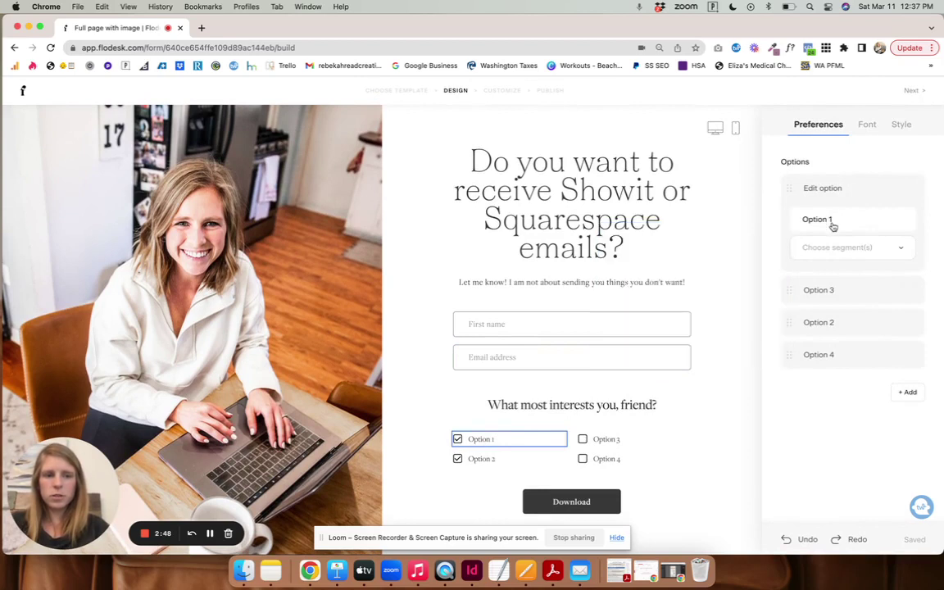
{"action": "triple_click", "coordinate": [833, 220]}
{"action": "type", "text": "Squ"}
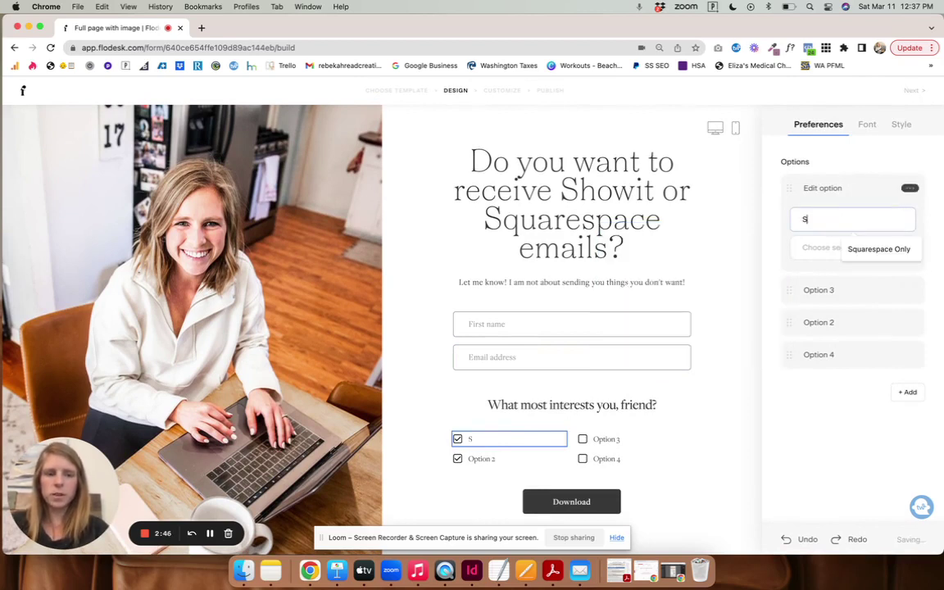
{"action": "left_click", "coordinate": [852, 250]}
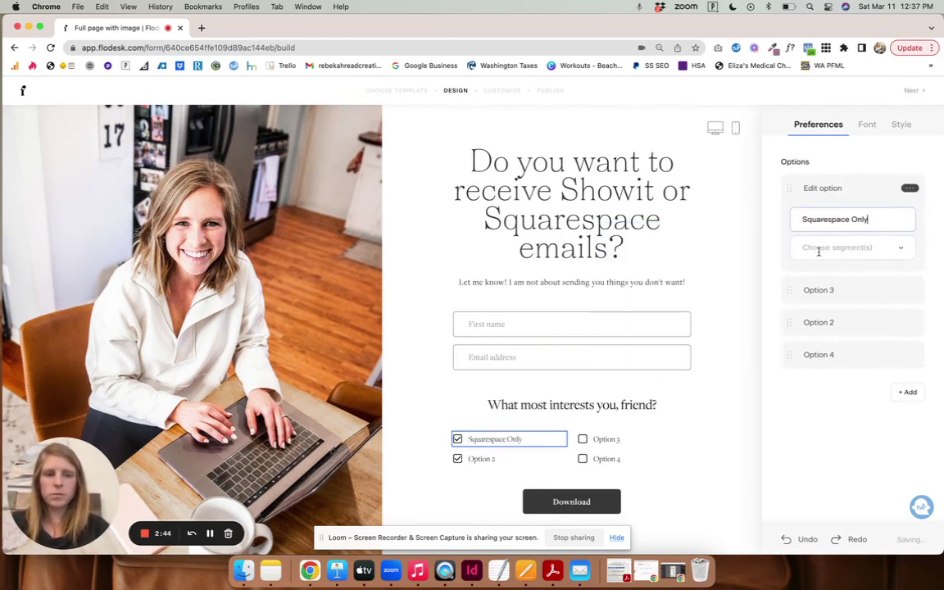
{"action": "left_click", "coordinate": [813, 248]}
{"action": "type", "text": "squ"}
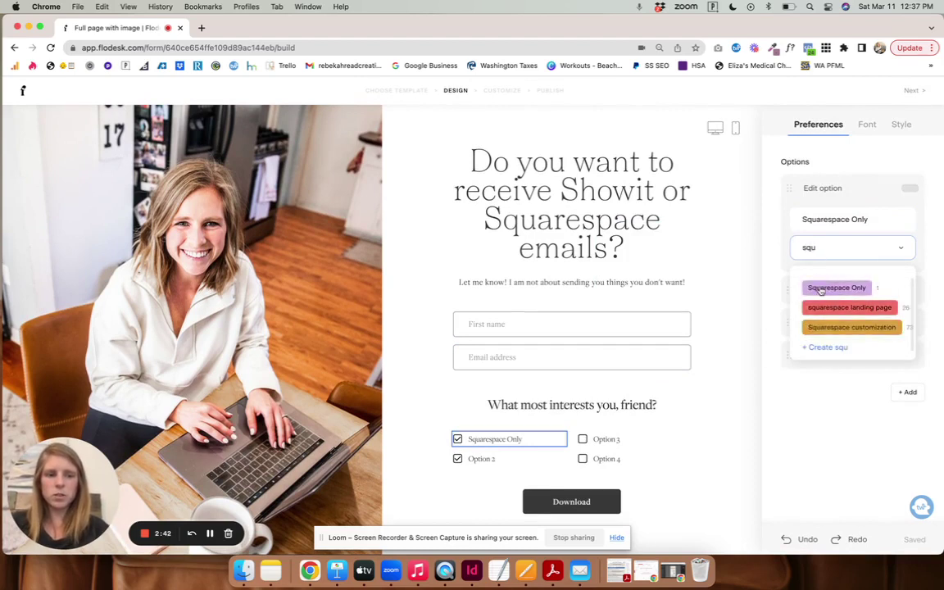
{"action": "left_click", "coordinate": [840, 288]}
Rename Option 3 to 'Showit Only' and link it to the Showit Only segment
{"action": "left_click", "coordinate": [853, 291]}
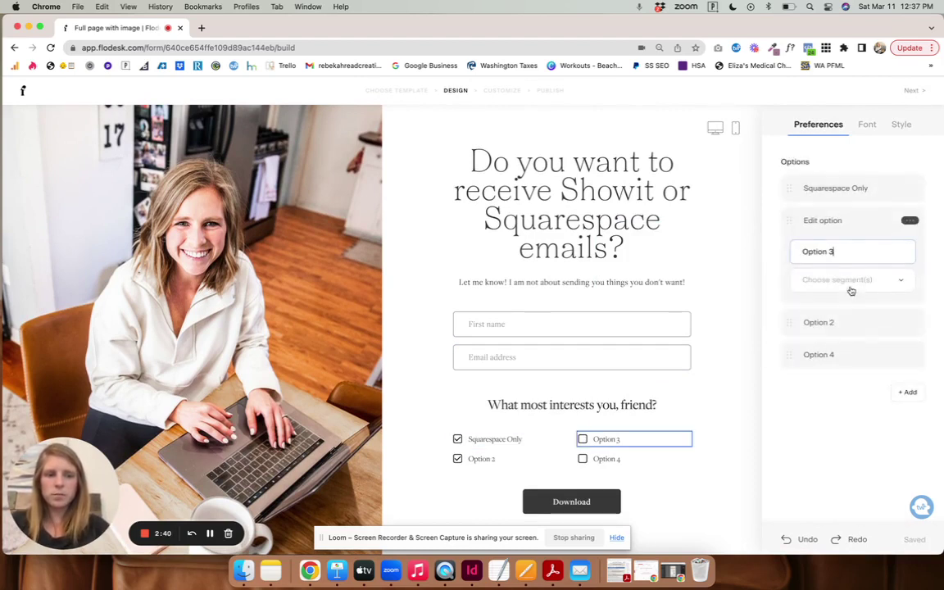
{"action": "triple_click", "coordinate": [839, 250]}
{"action": "type", "text": "Sh"}
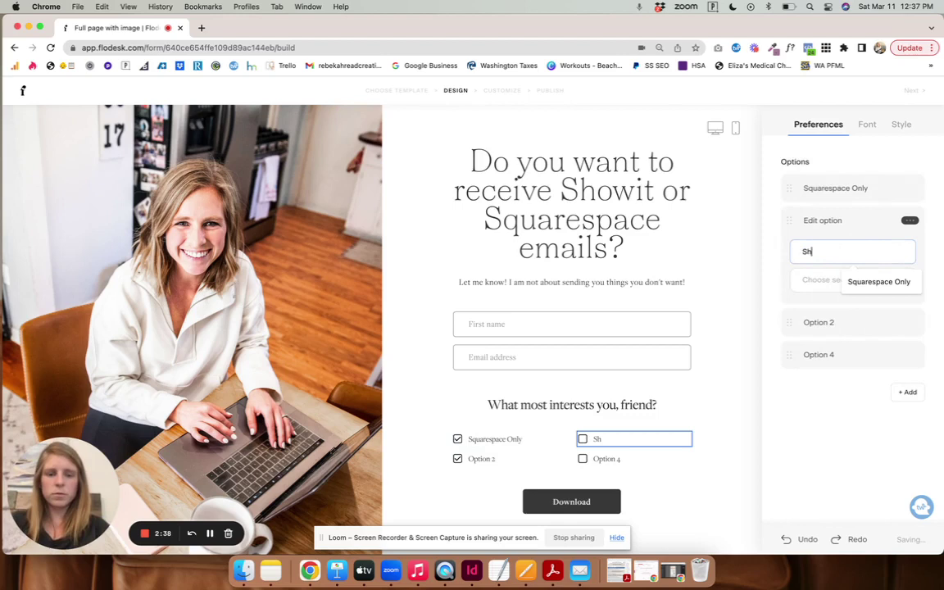
{"action": "type", "text": "owit o"}
{"action": "key", "text": "BackSpace"}
{"action": "type", "text": "Only"}
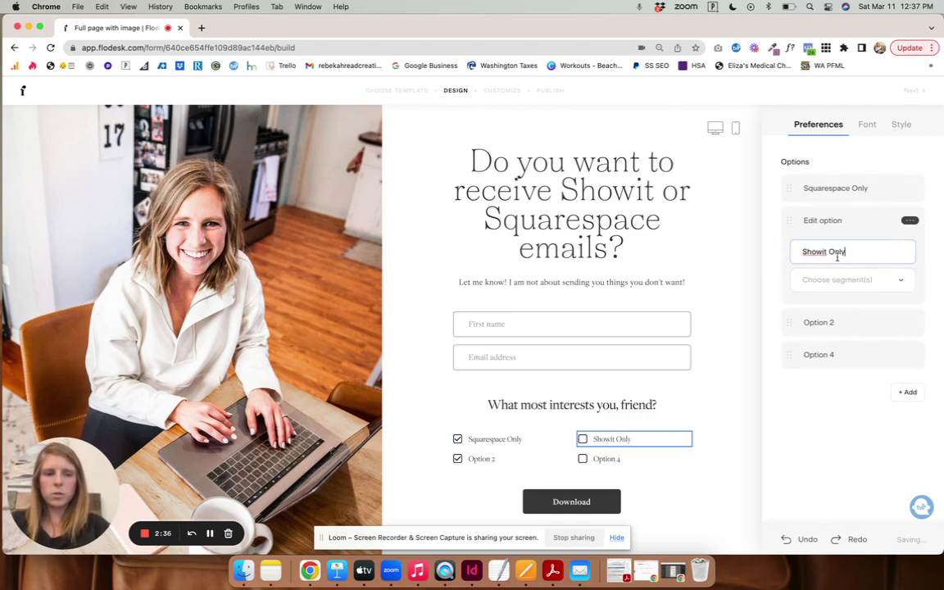
{"action": "left_click", "coordinate": [837, 280]}
{"action": "type", "text": "show"}
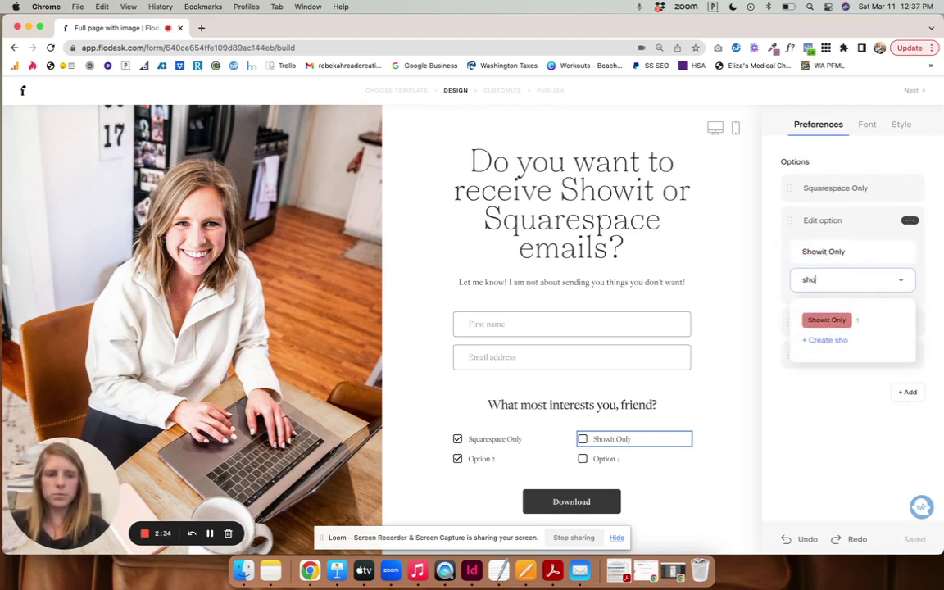
{"action": "left_click", "coordinate": [826, 320]}
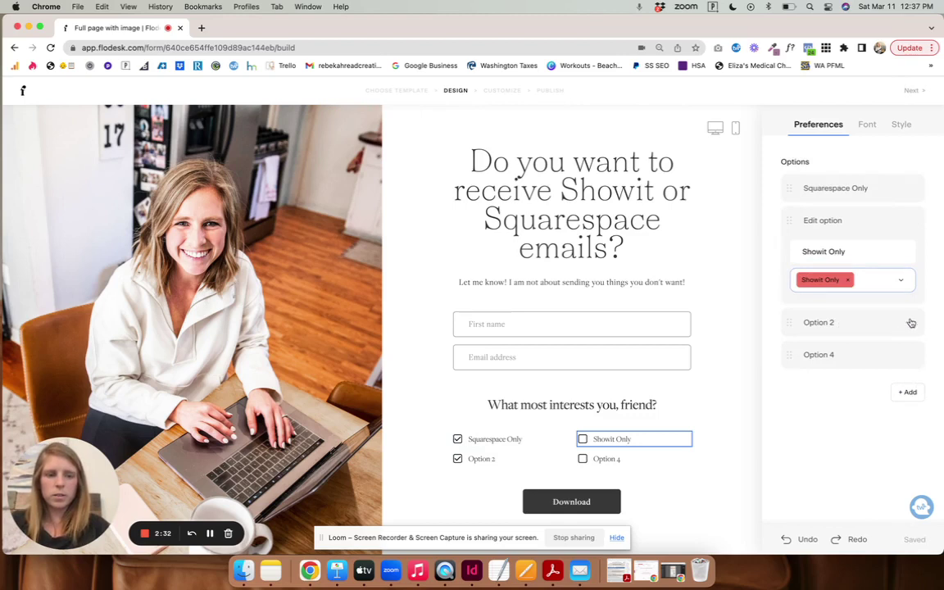
Delete Option 2 and Option 4 from the checklist
{"action": "left_click", "coordinate": [910, 323]}
{"action": "left_click", "coordinate": [891, 367]}
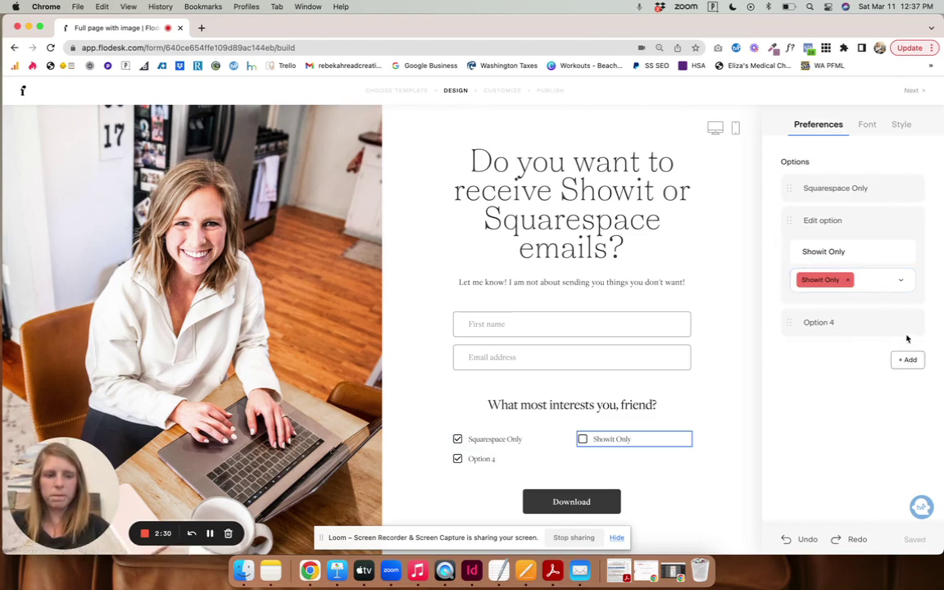
{"action": "left_click", "coordinate": [910, 323]}
{"action": "left_click", "coordinate": [894, 368]}
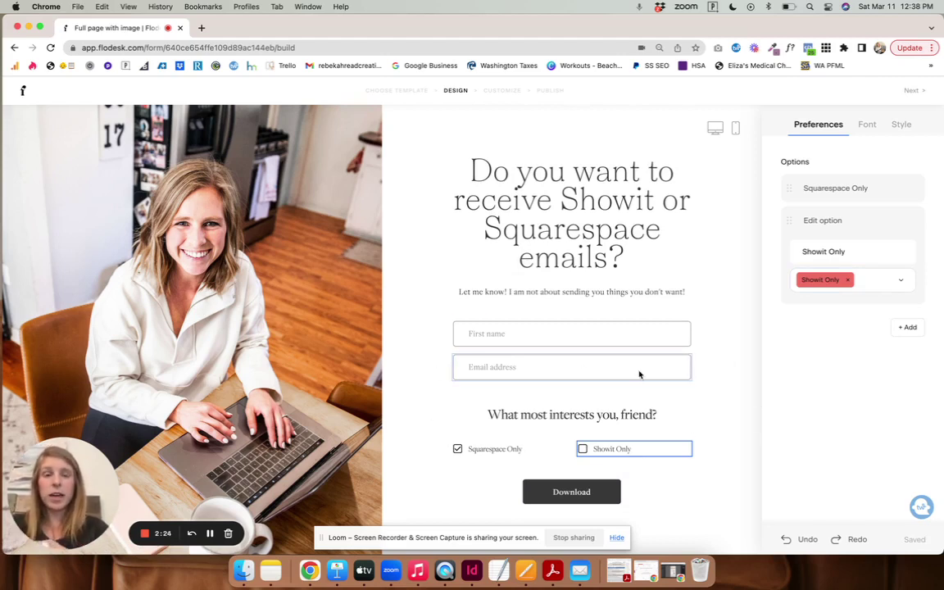
Fill the Download button with orange #D07F48
{"action": "left_click_drag", "start_coordinate": [583, 495], "coordinate": [799, 251]}
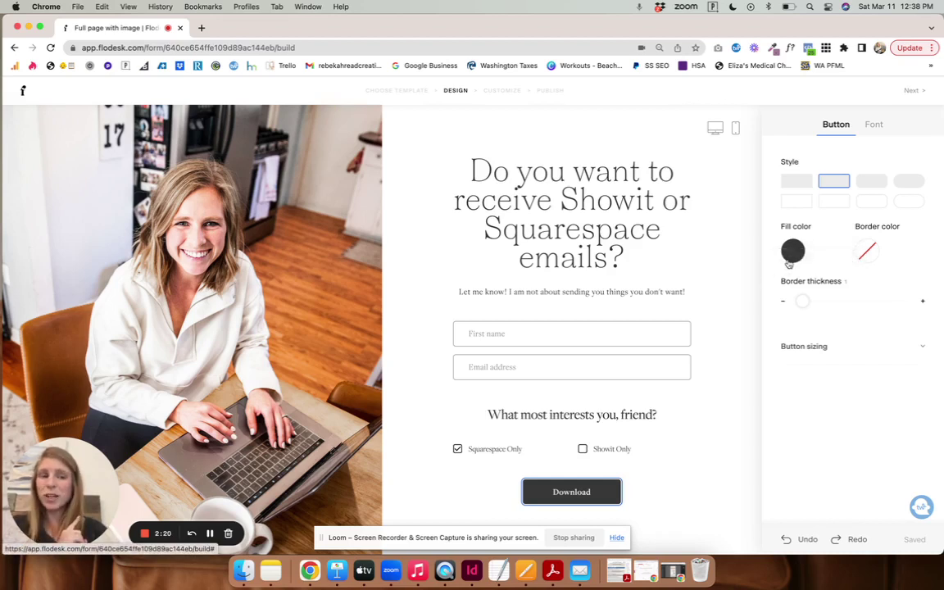
{"action": "left_click", "coordinate": [790, 259]}
{"action": "left_click", "coordinate": [855, 417]}
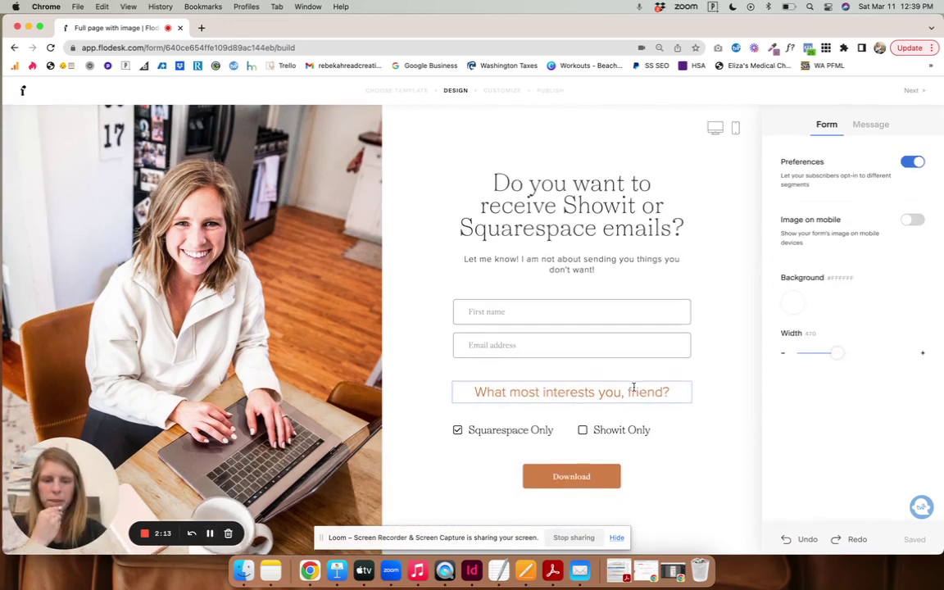
Relabel the button 'UPDATE MY PREFERENCES!'
{"action": "double_click", "coordinate": [574, 477]}
{"action": "type", "text": "U"}
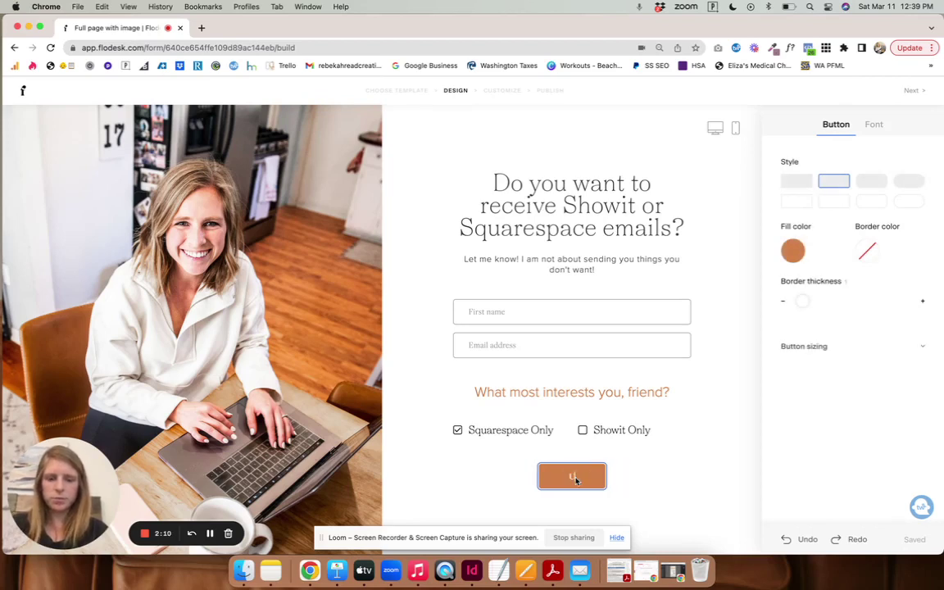
{"action": "type", "text": "PDATE MY PRE"}
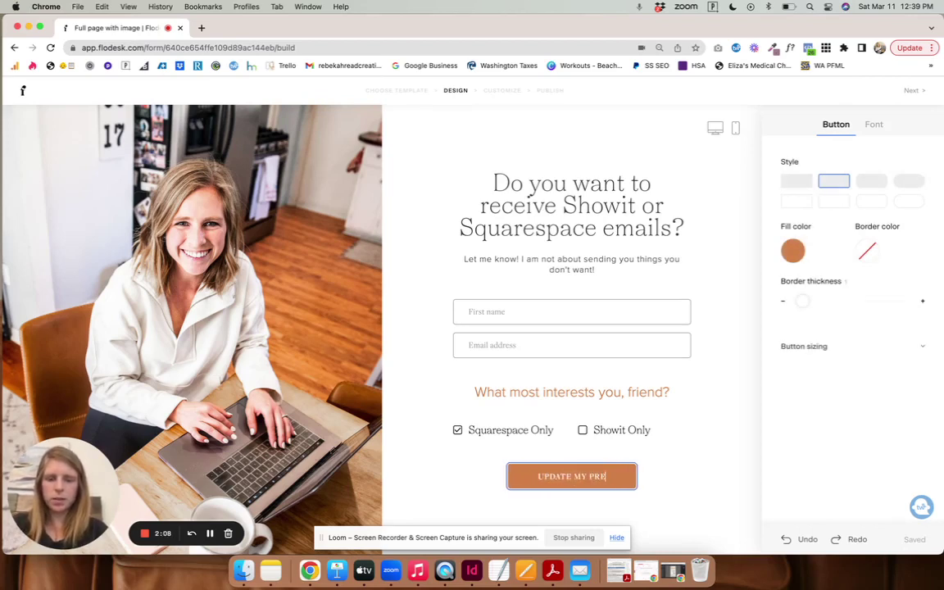
{"action": "type", "text": "FERENCES!"}
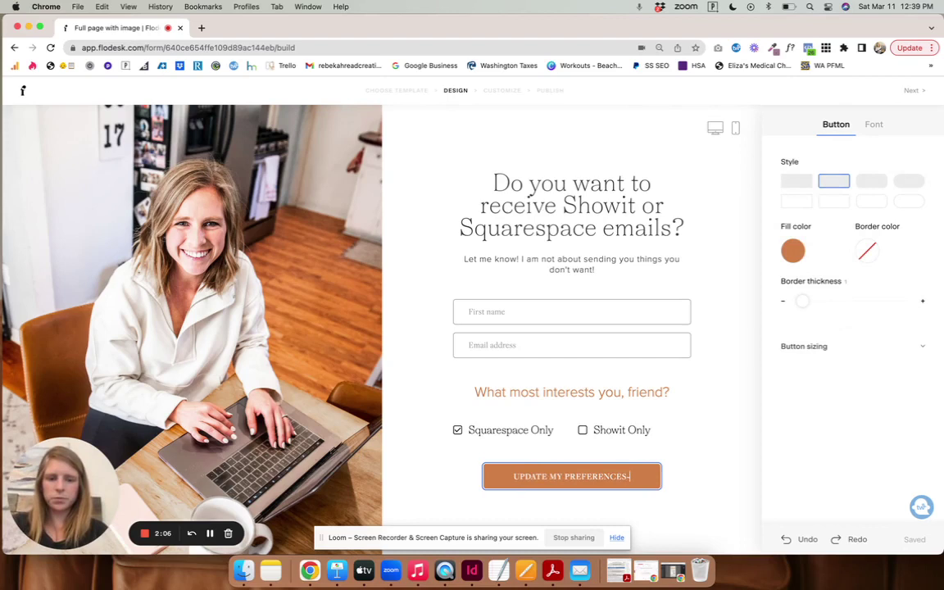
{"action": "left_click", "coordinate": [725, 435]}
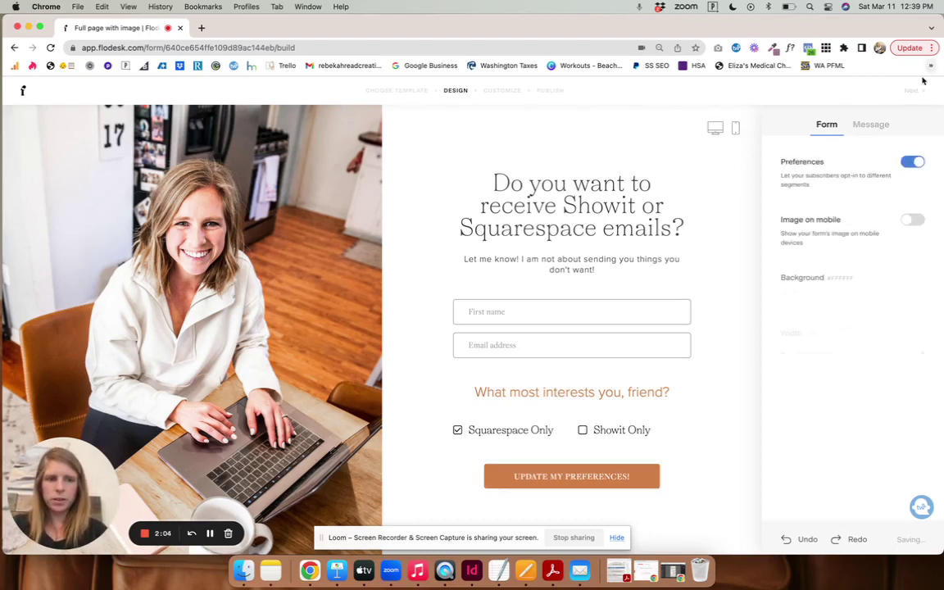
Keep double opt-in off and turn off notifications for new opt-ins
{"action": "left_click", "coordinate": [914, 91]}
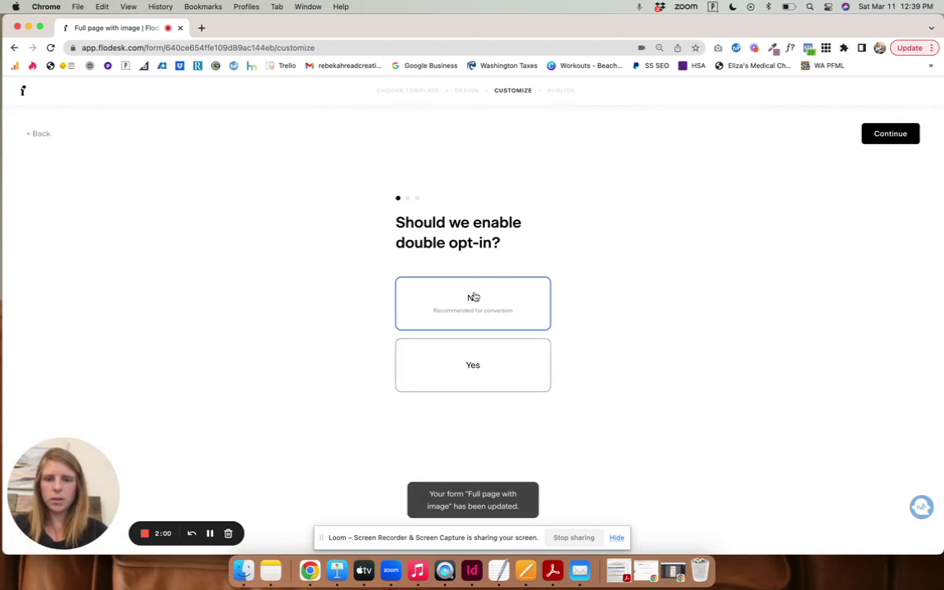
{"action": "left_click", "coordinate": [890, 134]}
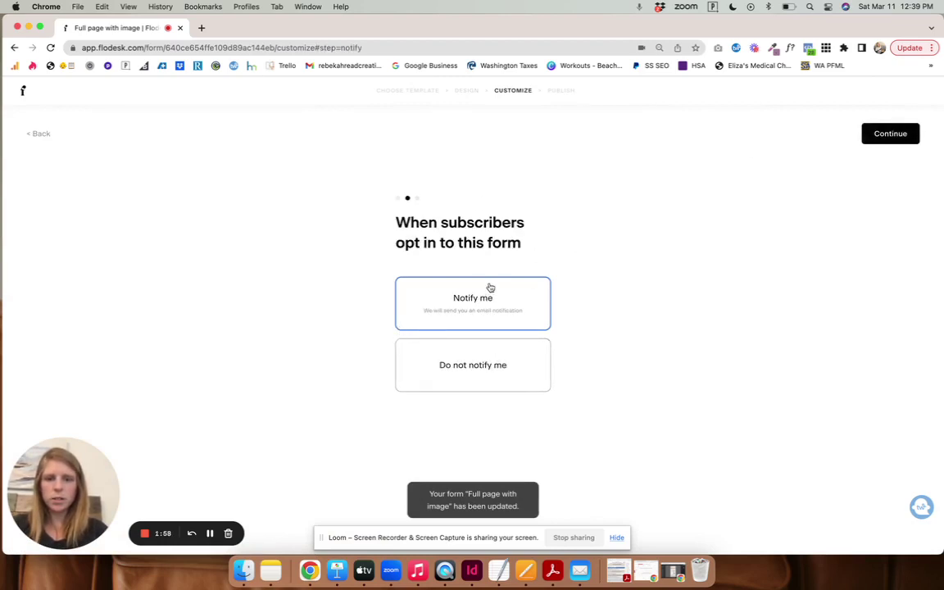
{"action": "left_click", "coordinate": [493, 370]}
{"action": "left_click", "coordinate": [889, 136]}
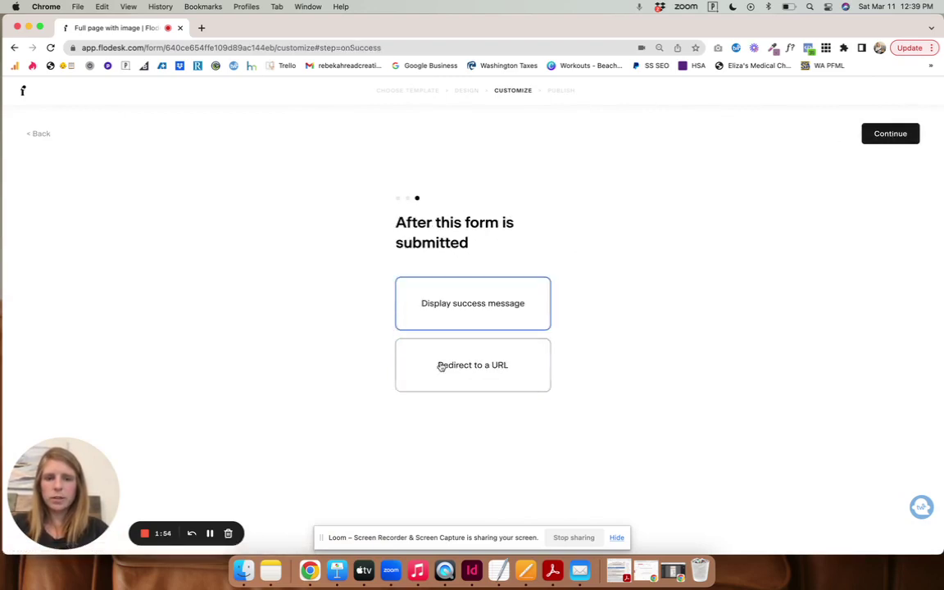
Set submissions to redirect to a URL, enter the address, and continue to publishing
{"action": "left_click", "coordinate": [497, 361]}
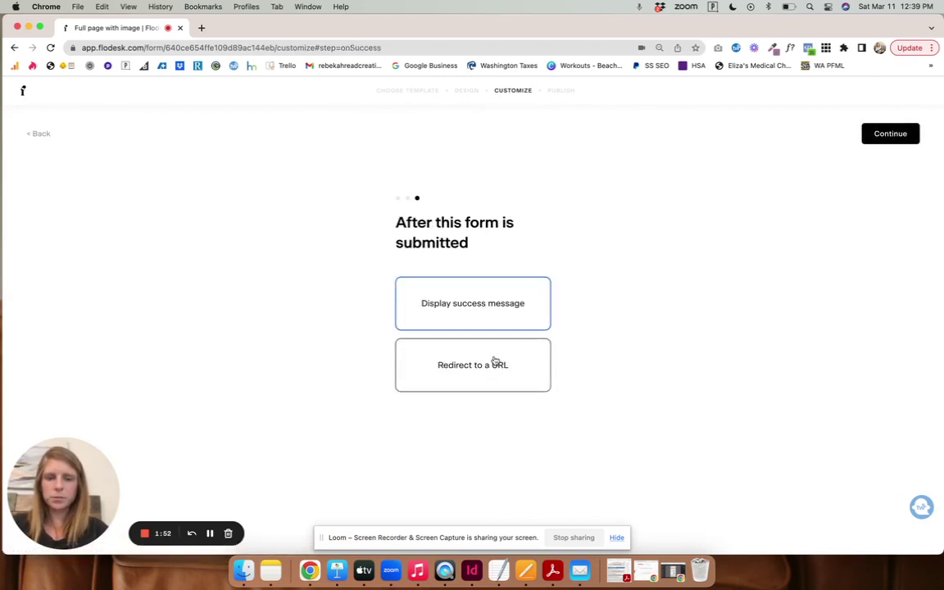
{"action": "left_click", "coordinate": [428, 425]}
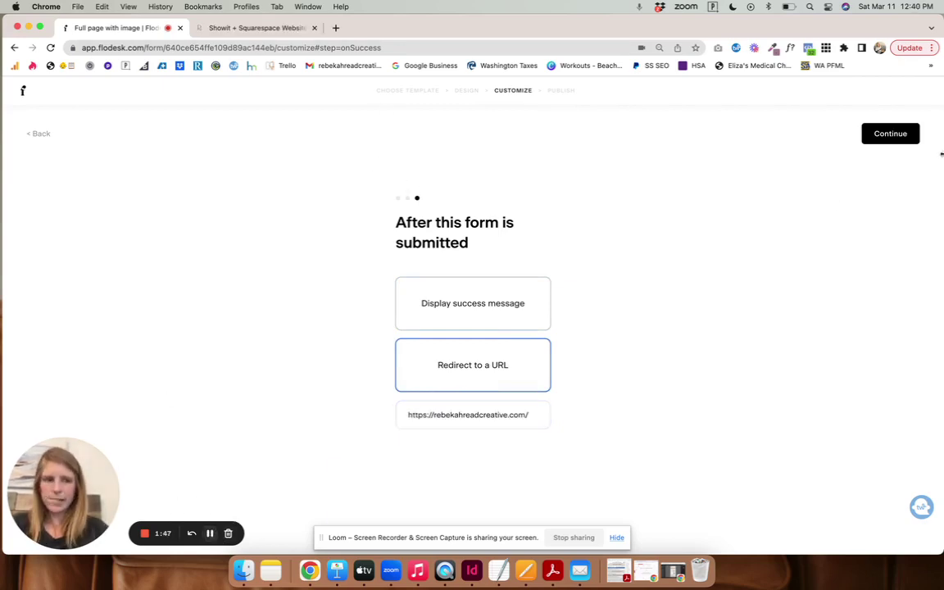
{"action": "left_click", "coordinate": [899, 134]}
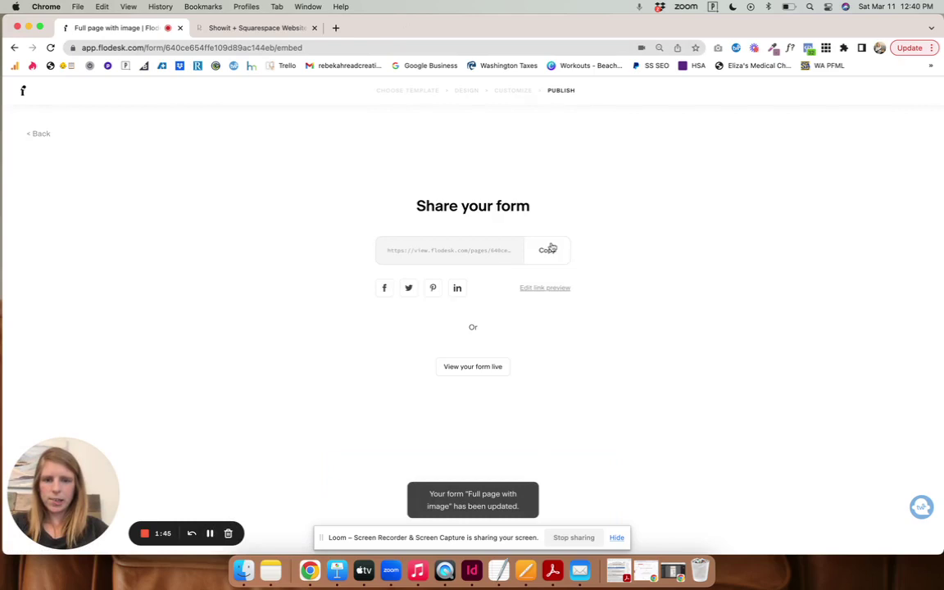
Copy the published form's share link and go to the Emails list
{"action": "left_click", "coordinate": [547, 250]}
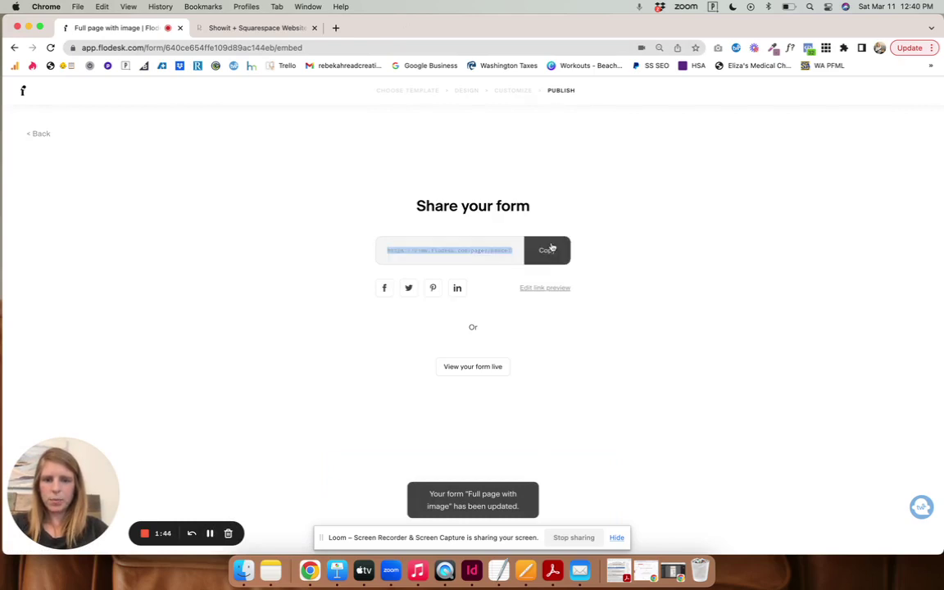
{"action": "left_click", "coordinate": [21, 91]}
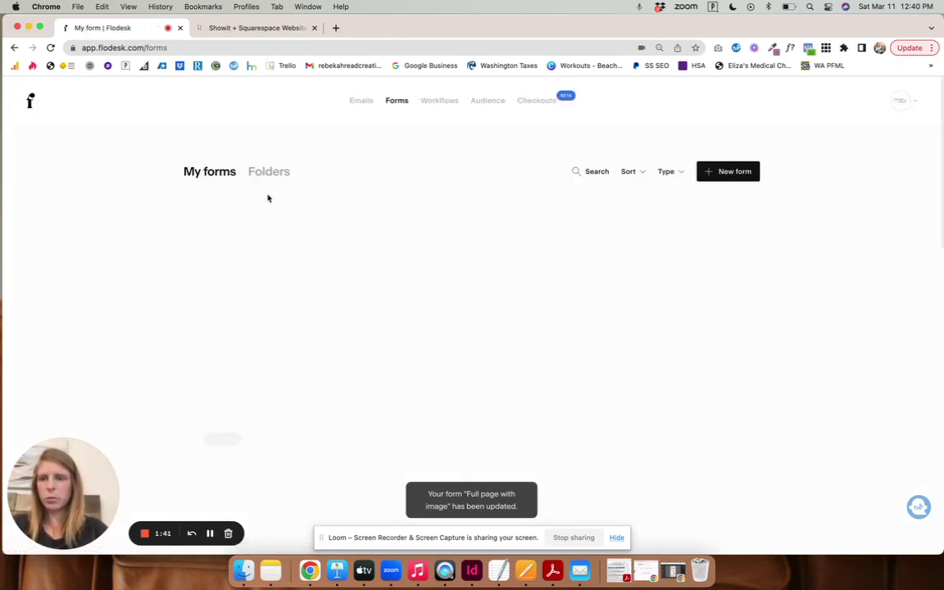
{"action": "mouse_move", "coordinate": [317, 305]}
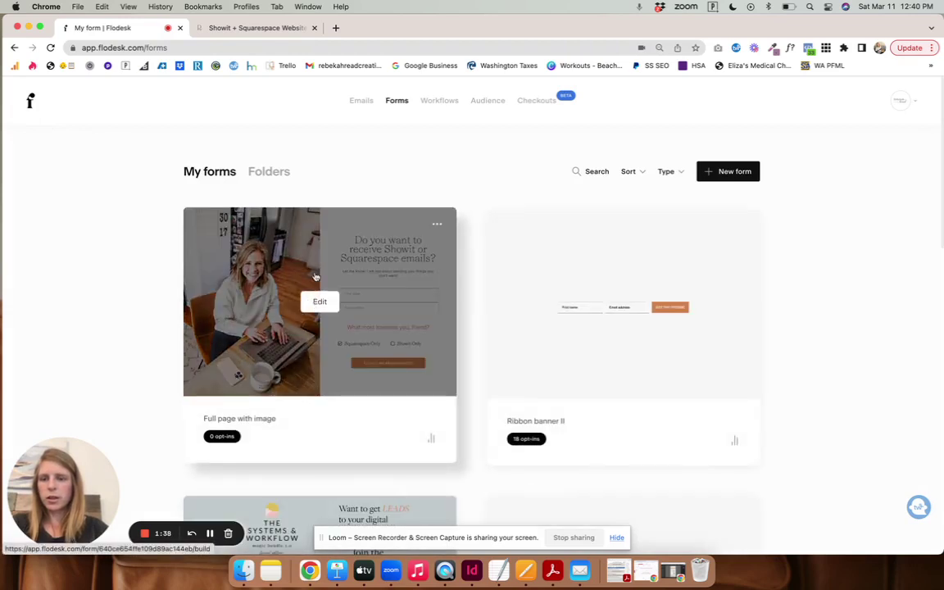
{"action": "left_click", "coordinate": [351, 100]}
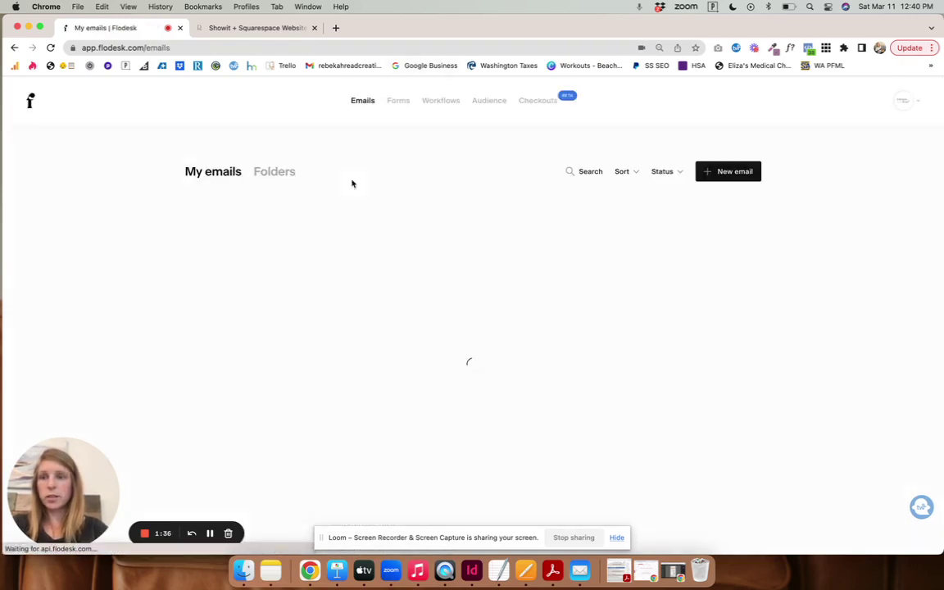
Open the scheduled 'can i get real' email for editing, confirming unschedule
{"action": "mouse_move", "coordinate": [282, 350]}
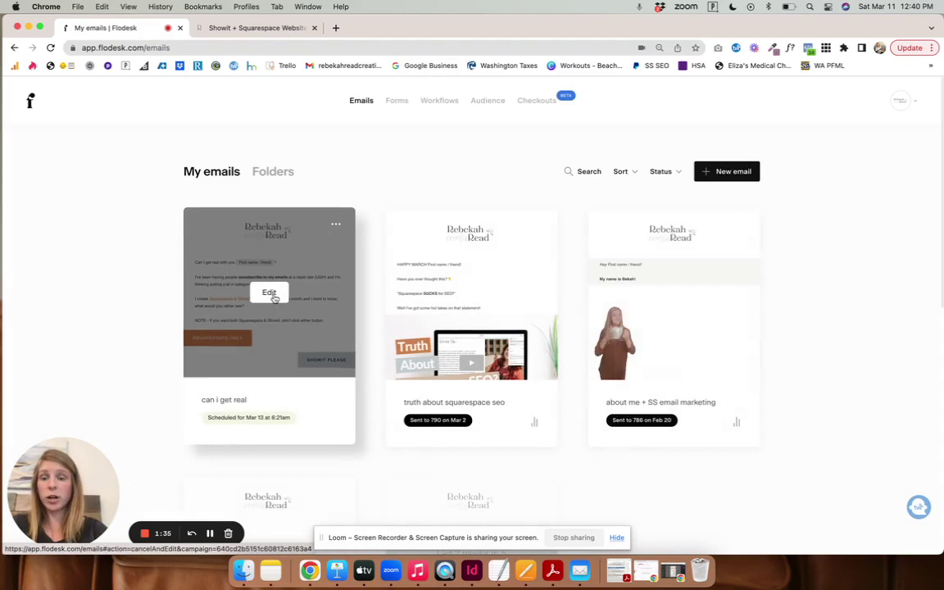
{"action": "left_click", "coordinate": [271, 294]}
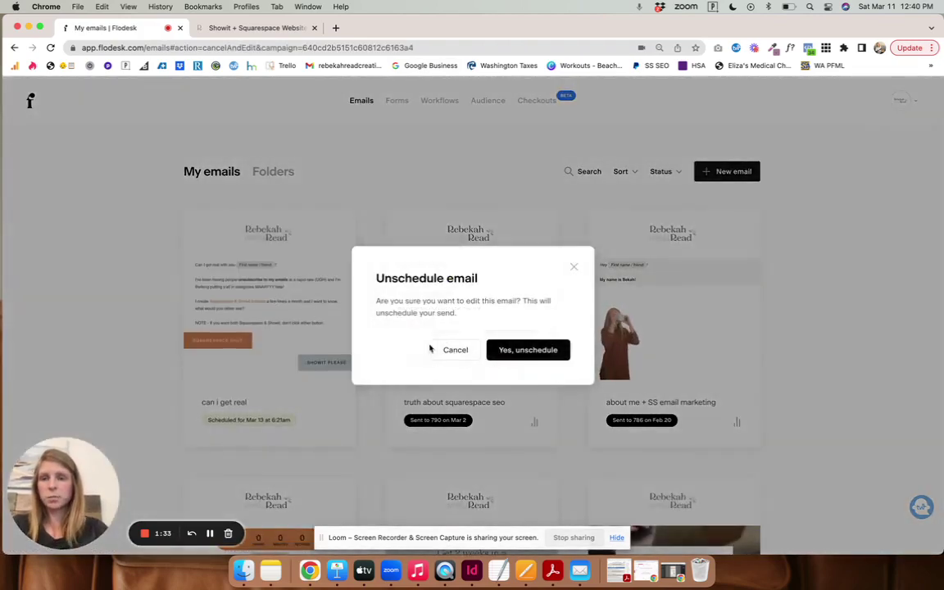
{"action": "left_click", "coordinate": [551, 351]}
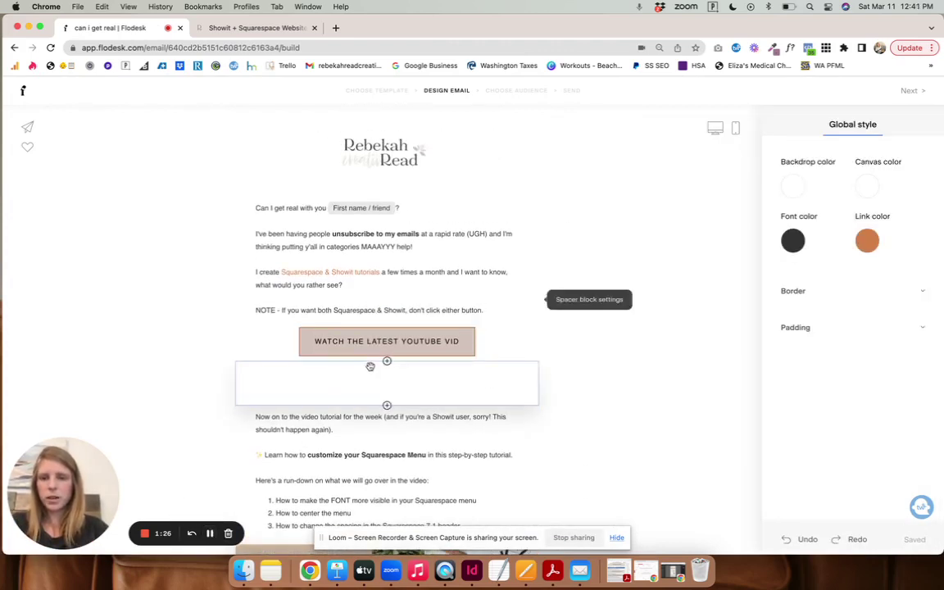
Change the YouTube button's text to 'UPDATE MY PREFERENCES'
{"action": "left_click", "coordinate": [363, 342]}
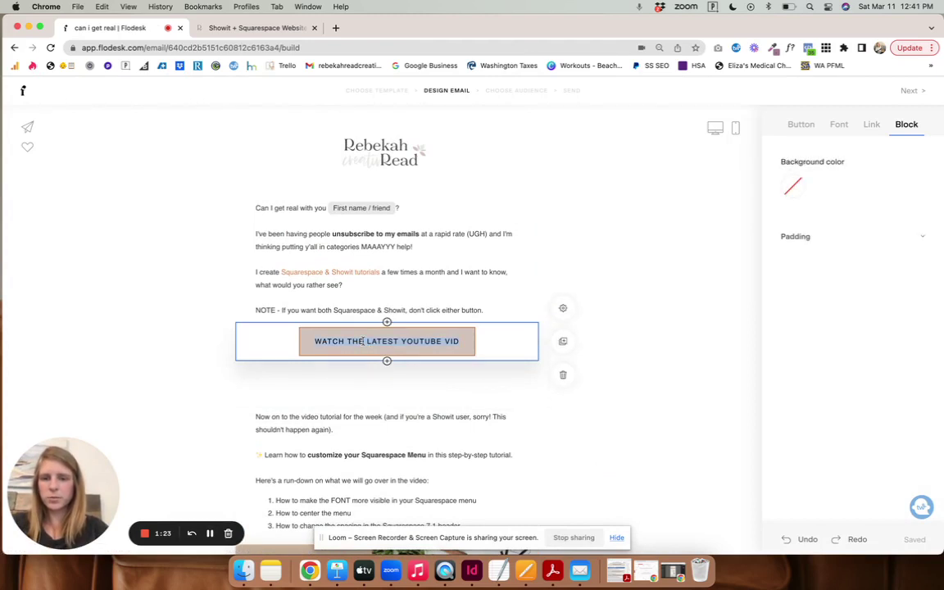
{"action": "type", "text": "UPDATE MY PRE"}
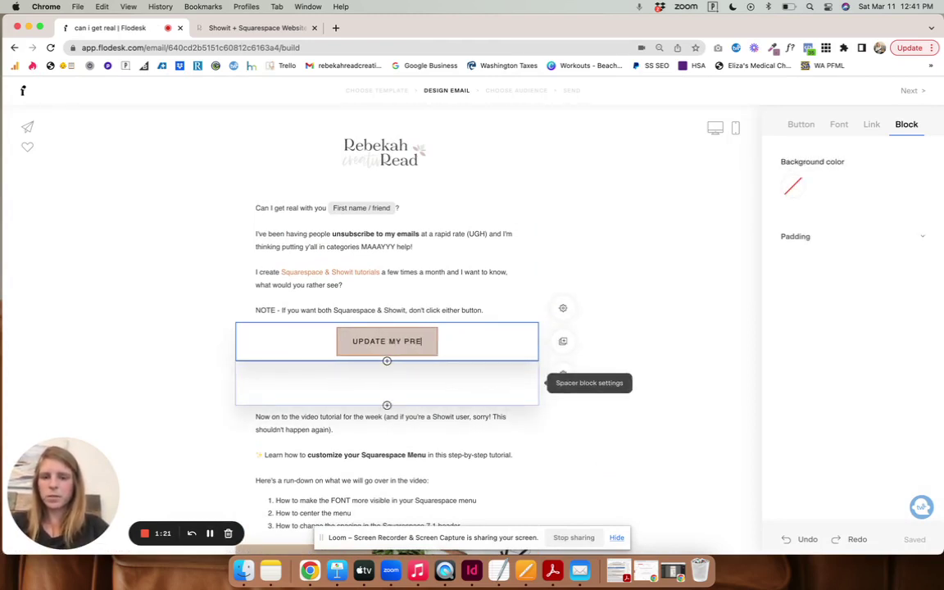
{"action": "type", "text": "FERENCES"}
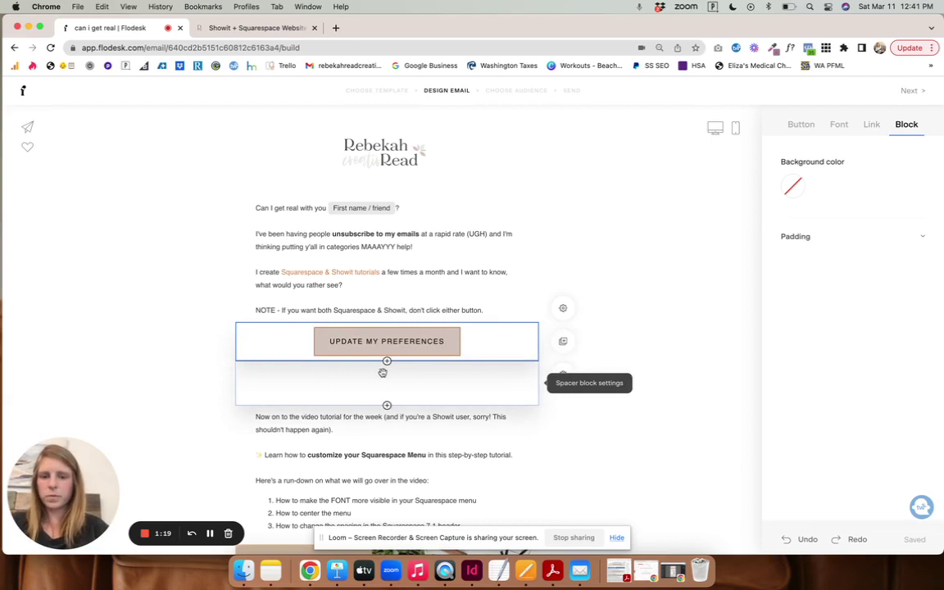
{"action": "left_click", "coordinate": [678, 233]}
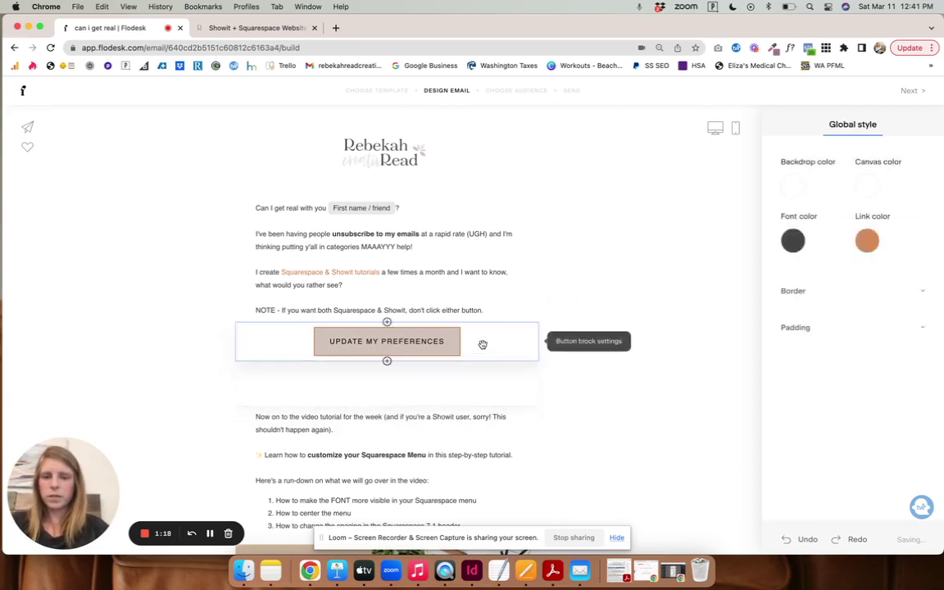
{"action": "left_click", "coordinate": [481, 343]}
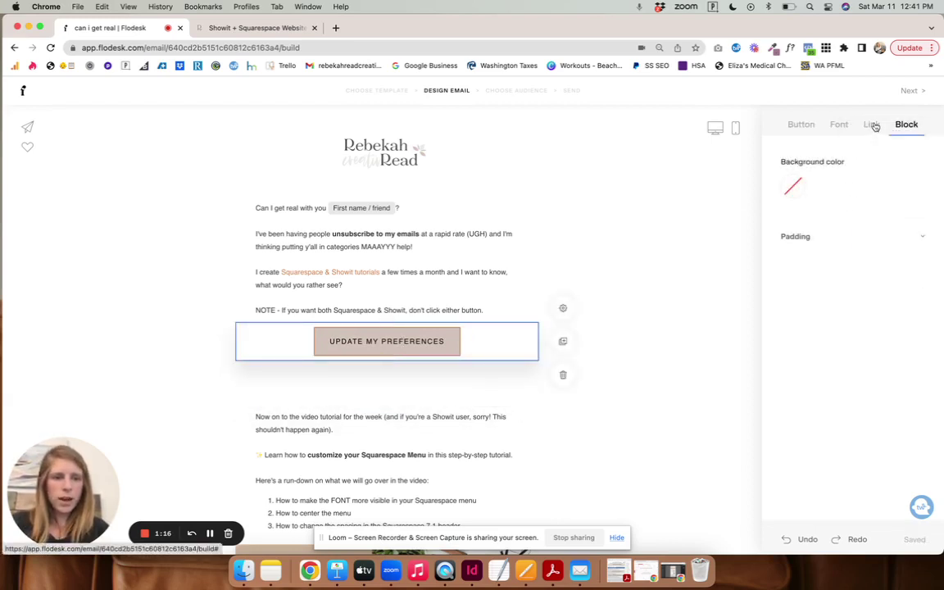
Replace the button's link with the copied form share link
{"action": "left_click", "coordinate": [871, 125]}
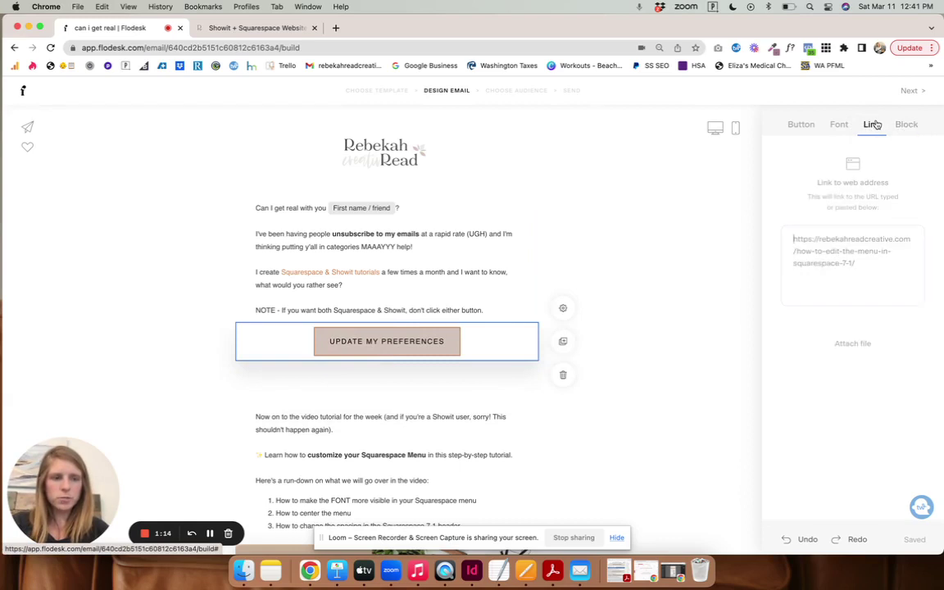
{"action": "key", "text": "super+a"}
{"action": "key", "text": "BackSpace"}
{"action": "key", "text": "super+v"}
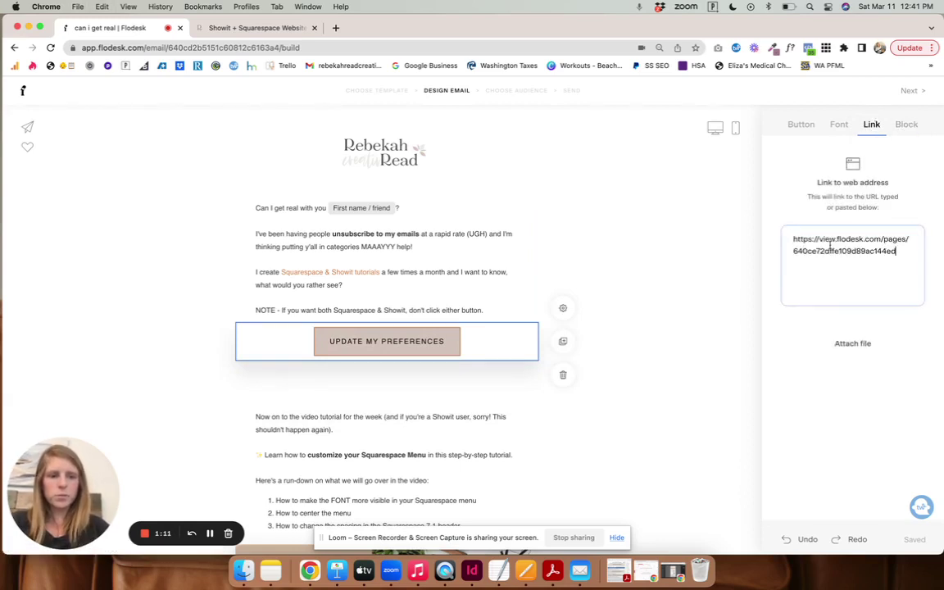
{"action": "left_click", "coordinate": [715, 261]}
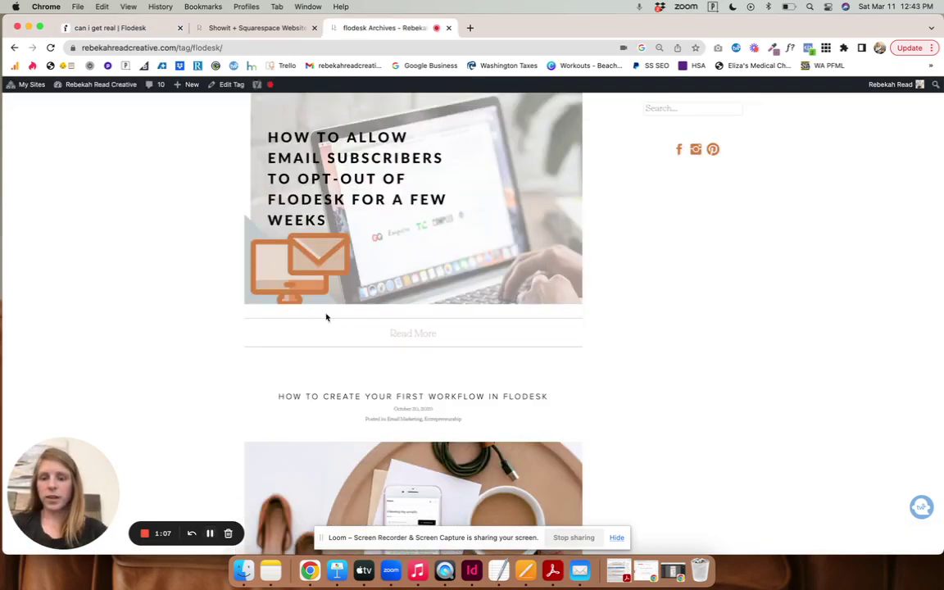
{"action": "scroll", "coordinate": [326, 317], "scroll_direction": "down", "scroll_amount": 3}
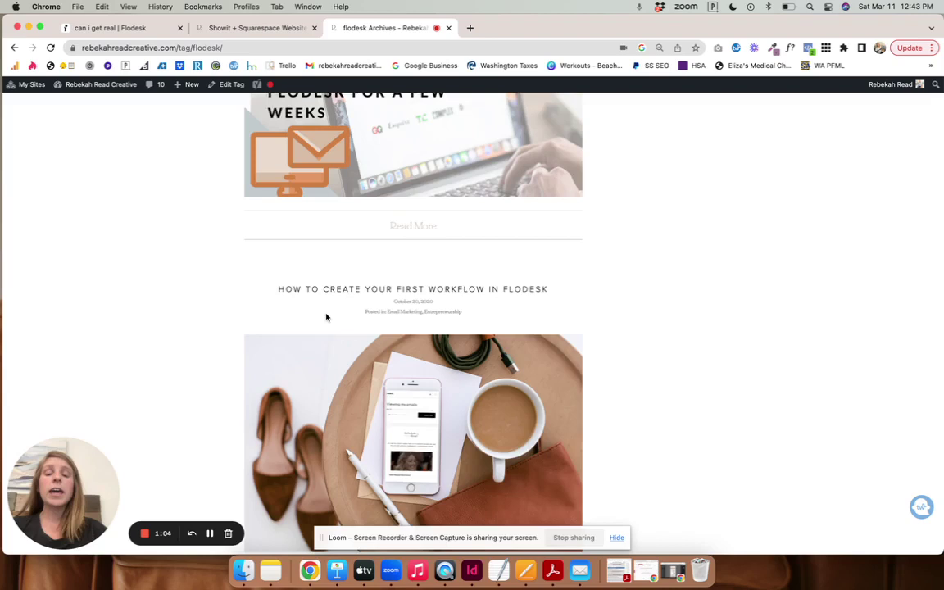
Scroll through the flodesk tag archive, past posts like 'How to Clean Up Your Email List in Flodesk'
{"action": "scroll", "coordinate": [326, 317], "scroll_direction": "down", "scroll_amount": 2}
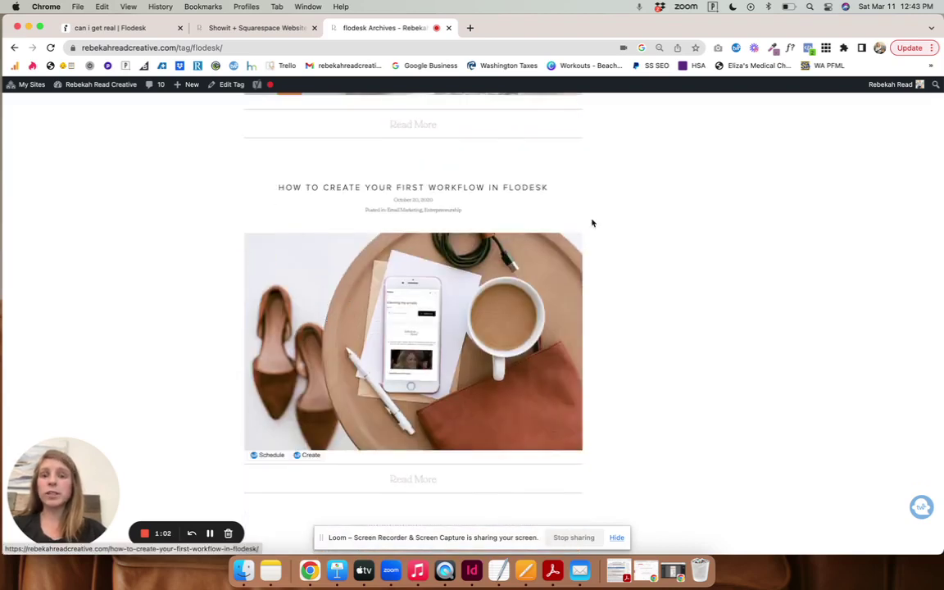
{"action": "scroll", "coordinate": [651, 202], "scroll_direction": "up", "scroll_amount": 1}
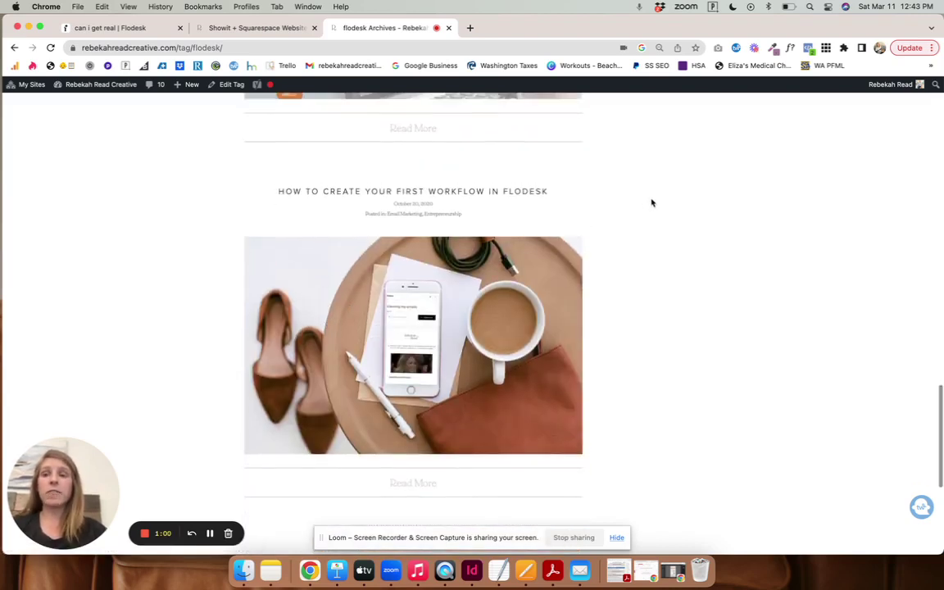
{"action": "scroll", "coordinate": [651, 202], "scroll_direction": "up", "scroll_amount": 5}
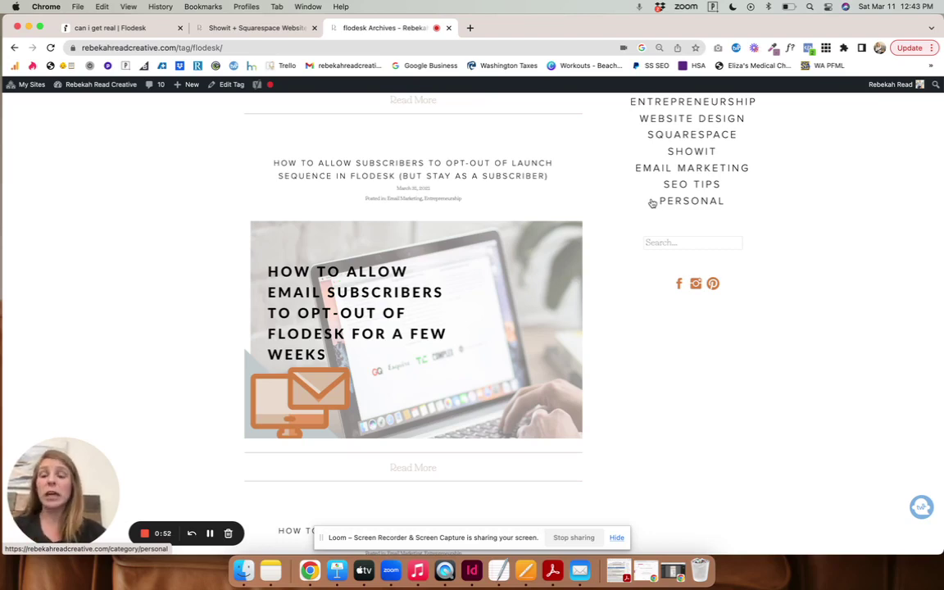
{"action": "scroll", "coordinate": [652, 203], "scroll_direction": "up", "scroll_amount": 5}
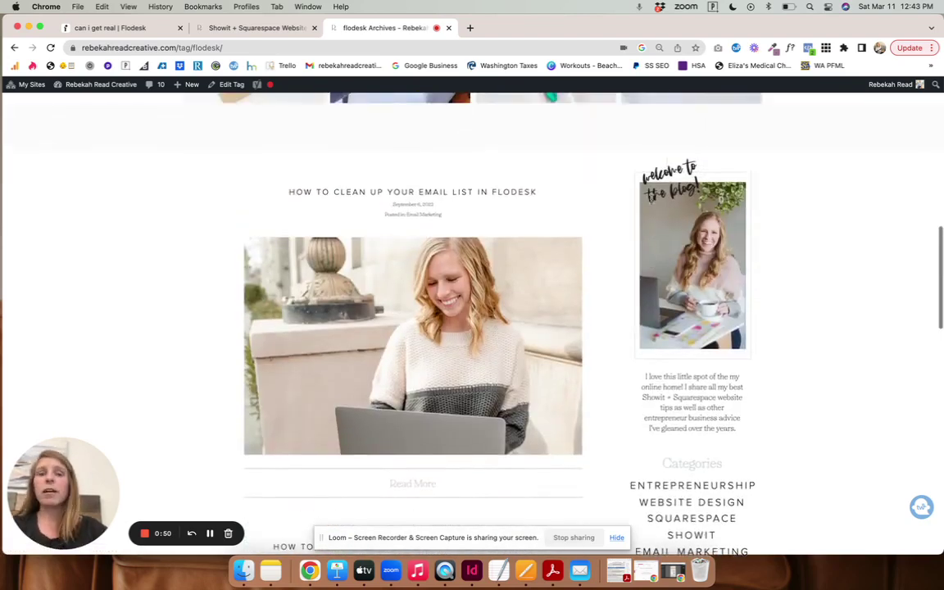
{"action": "scroll", "coordinate": [652, 202], "scroll_direction": "down", "scroll_amount": 1}
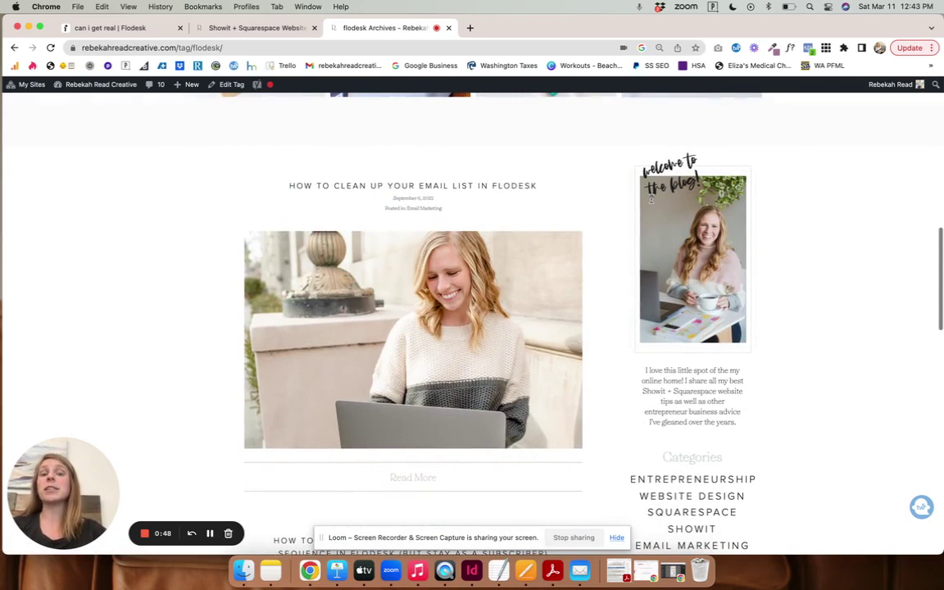